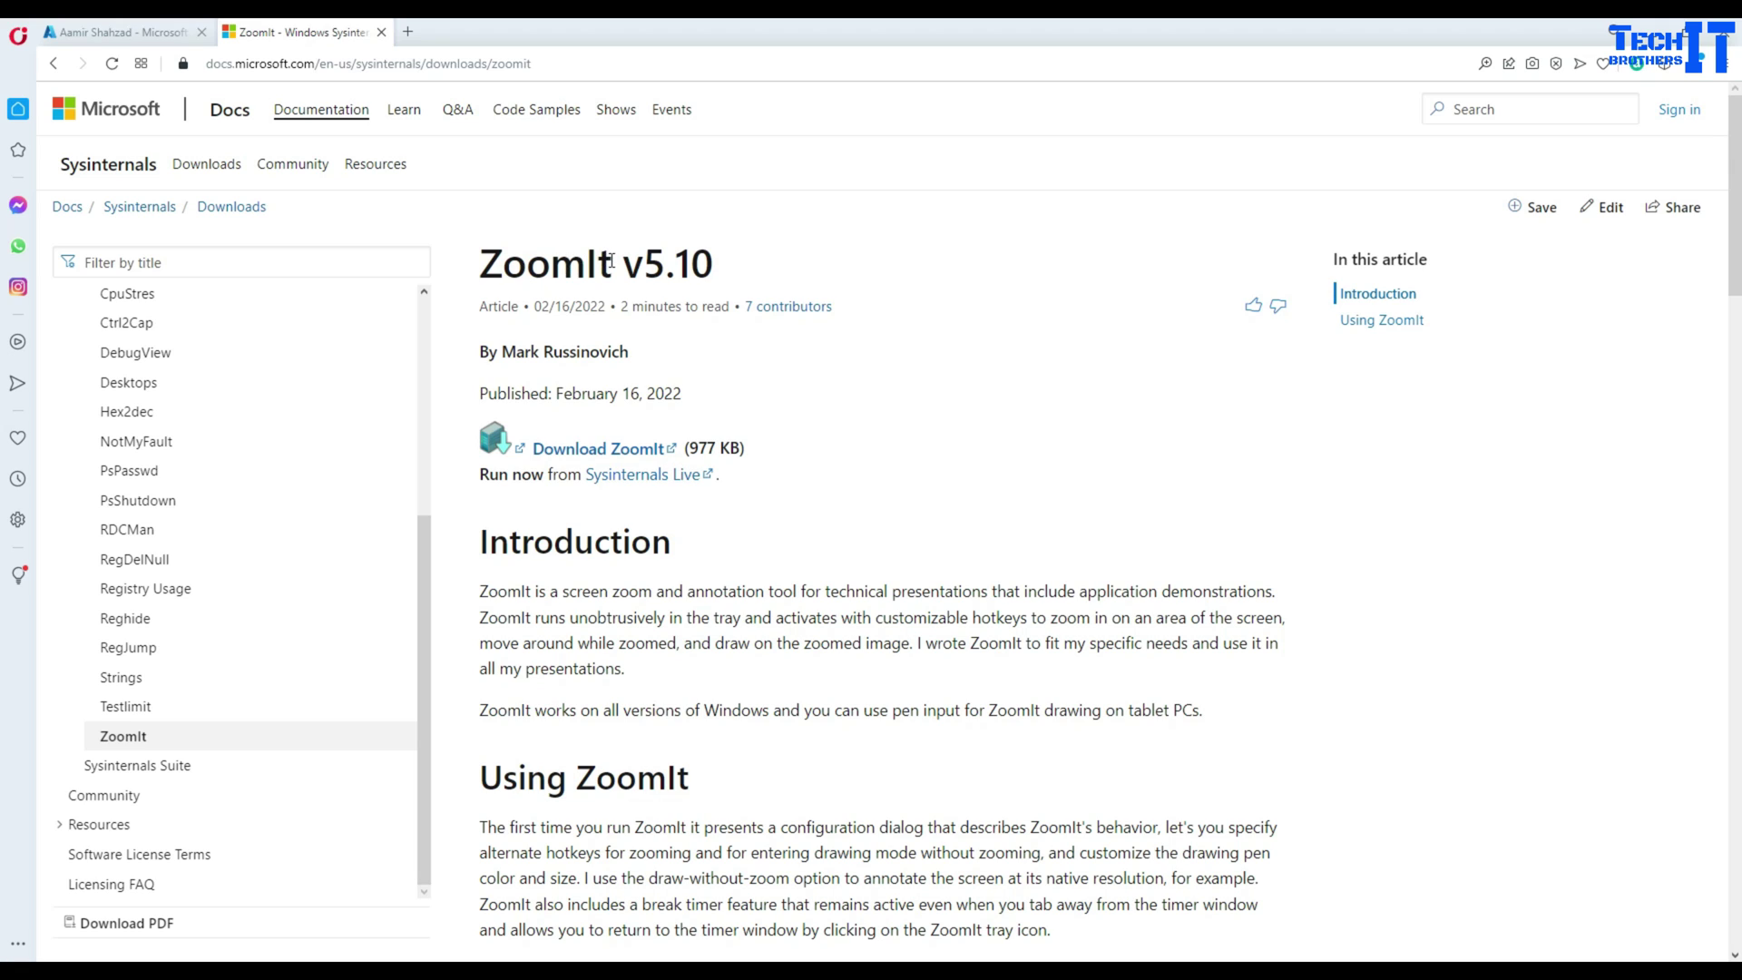
# Open the extracted ZoomIt folder next to ZoomIt.zip in the Downloads Explorer window
pyautogui.moveTo(610, 260); pyautogui.dragTo(481, 247)
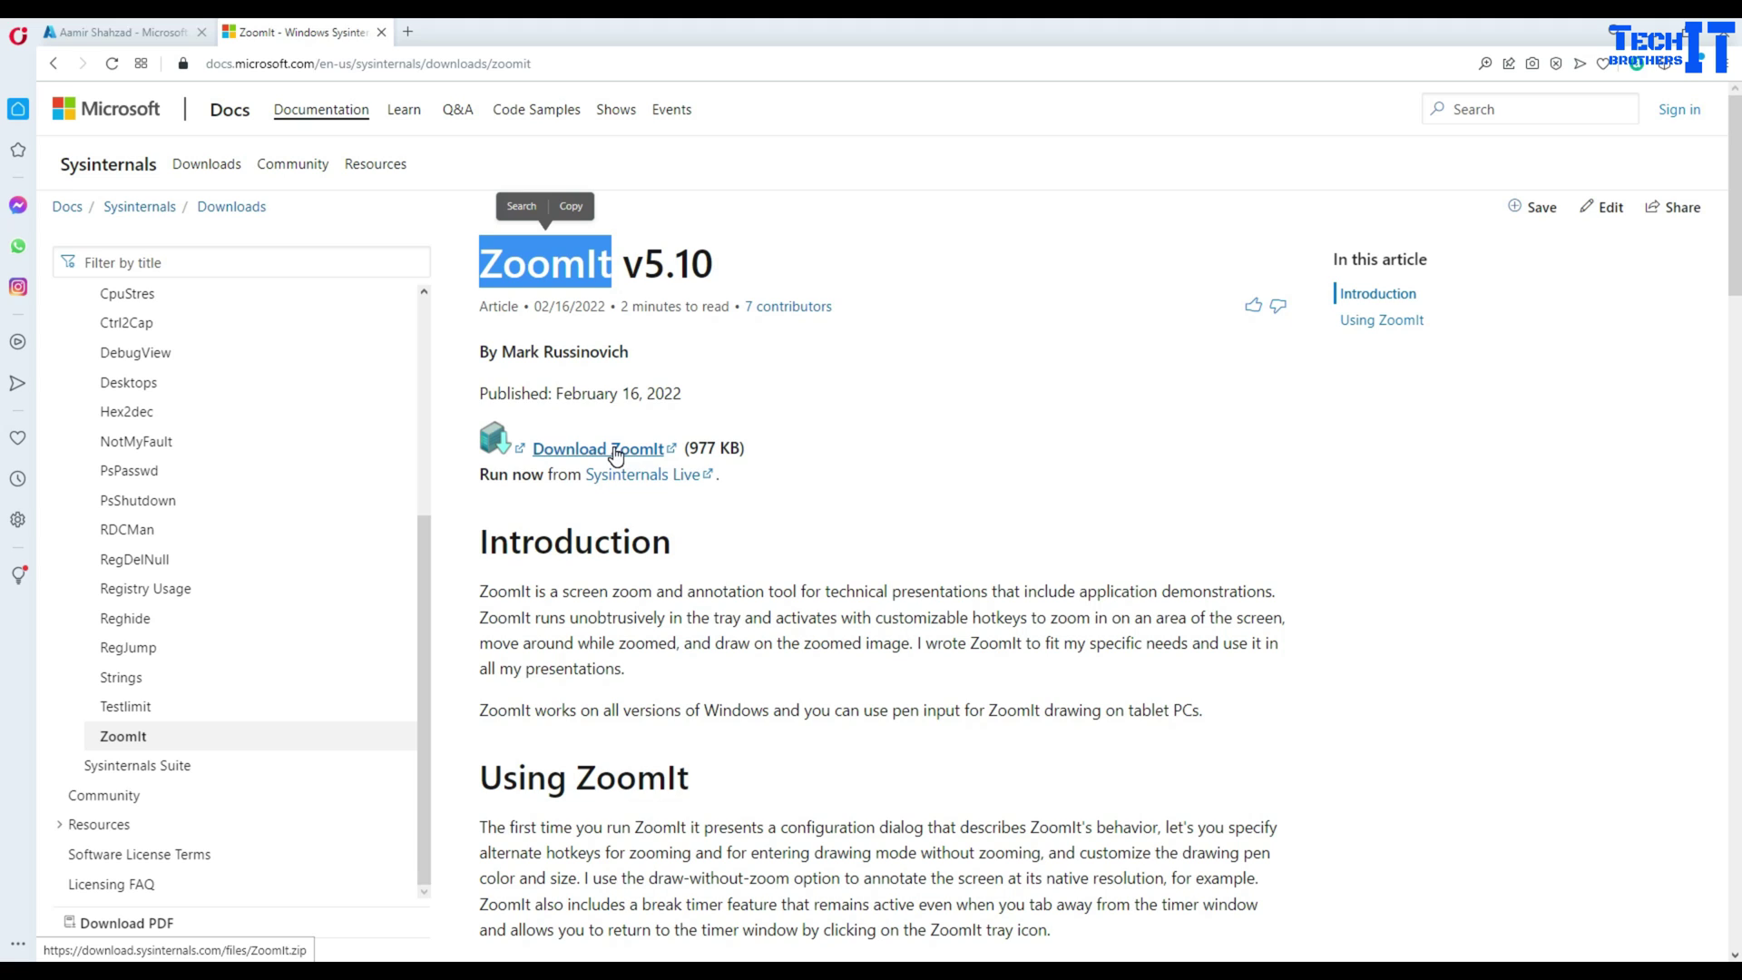
pyautogui.click(511, 972)
pyautogui.click(470, 929)
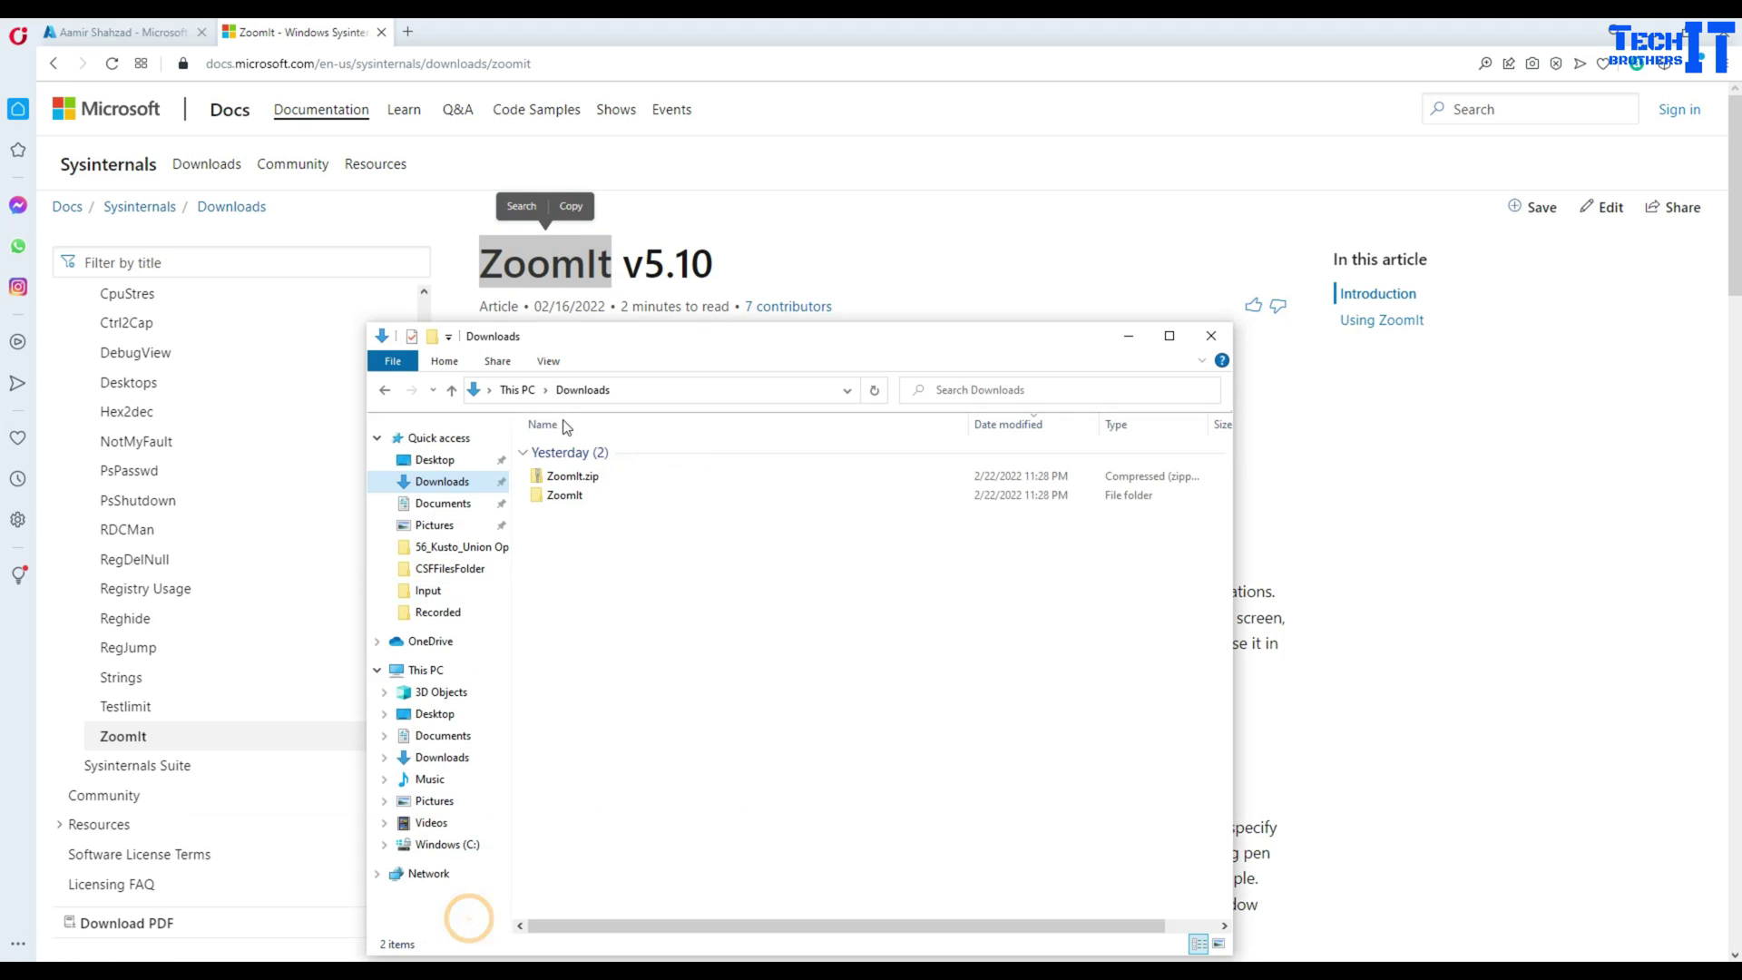
pyautogui.click(595, 480)
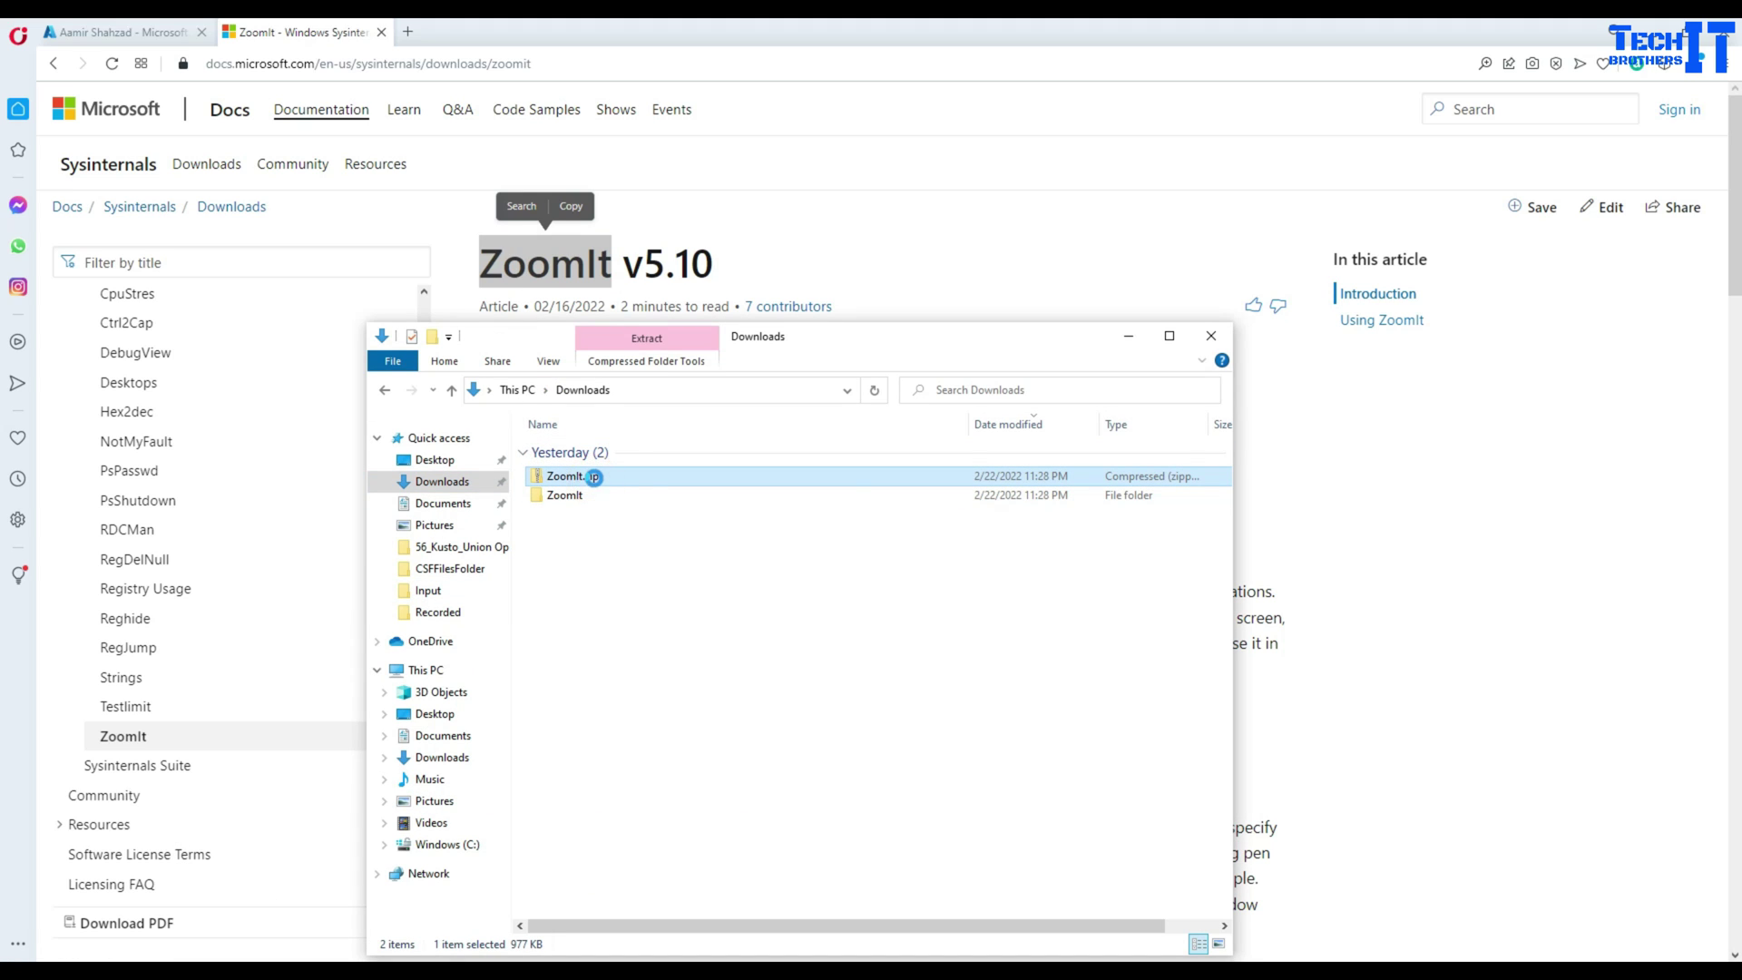
pyautogui.rightClick(595, 479)
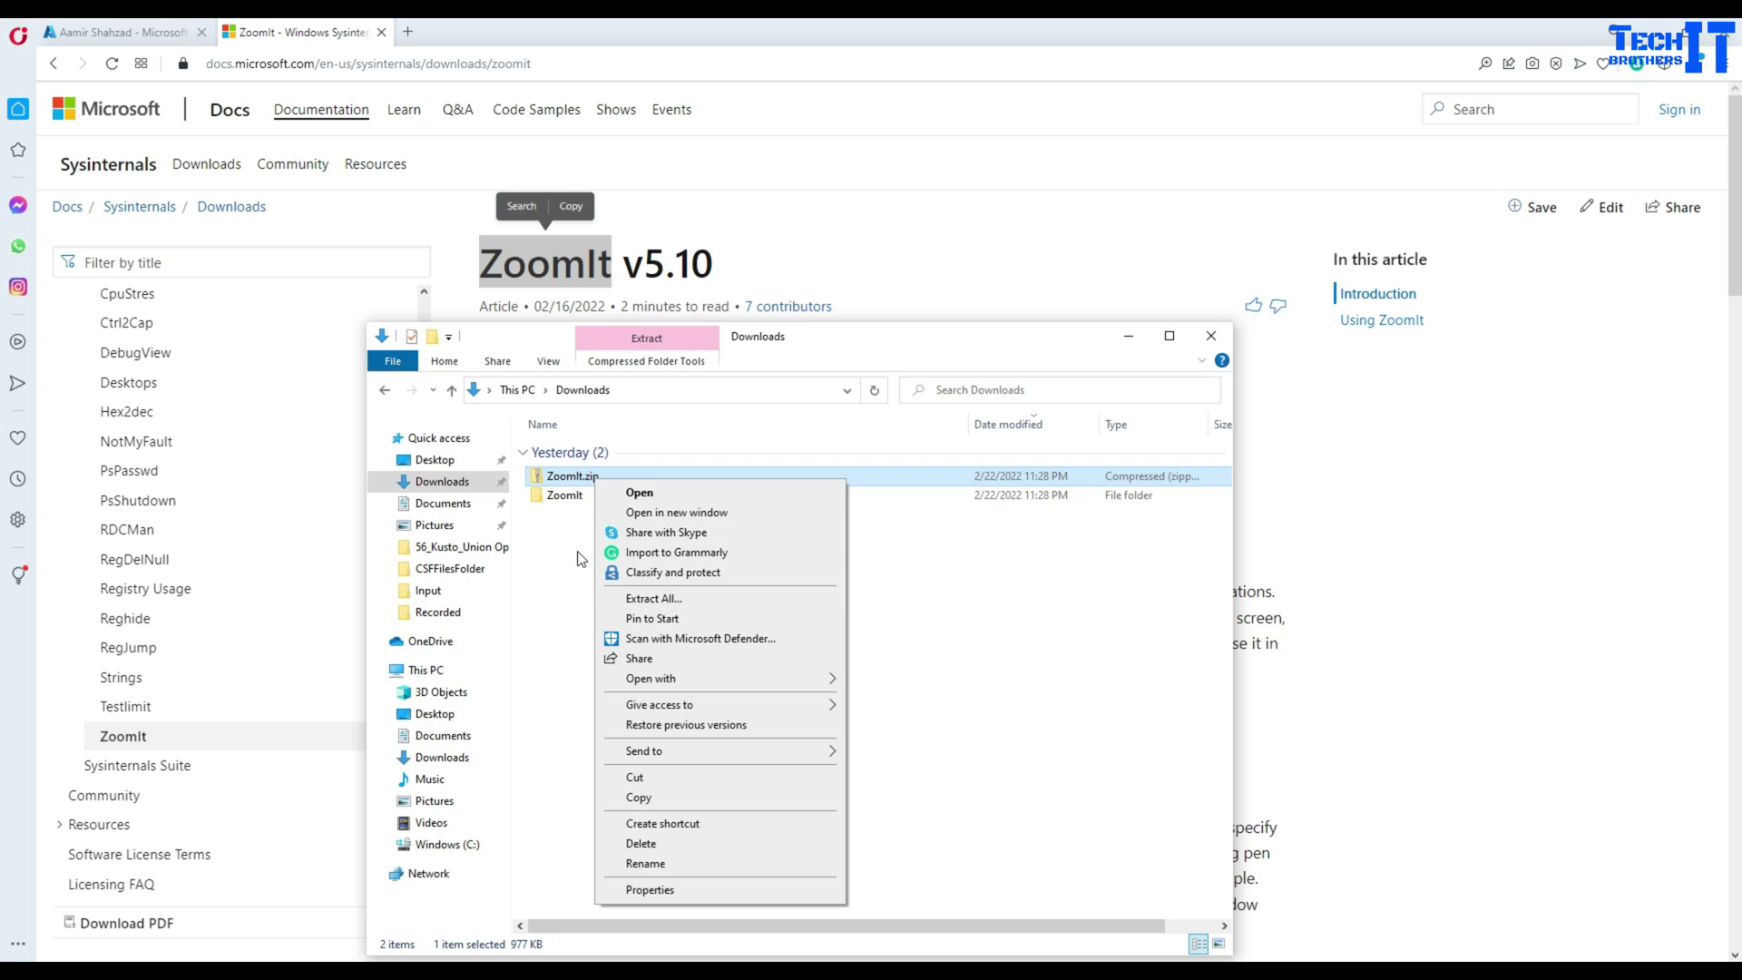
pyautogui.click(565, 495)
pyautogui.doubleClick(565, 495)
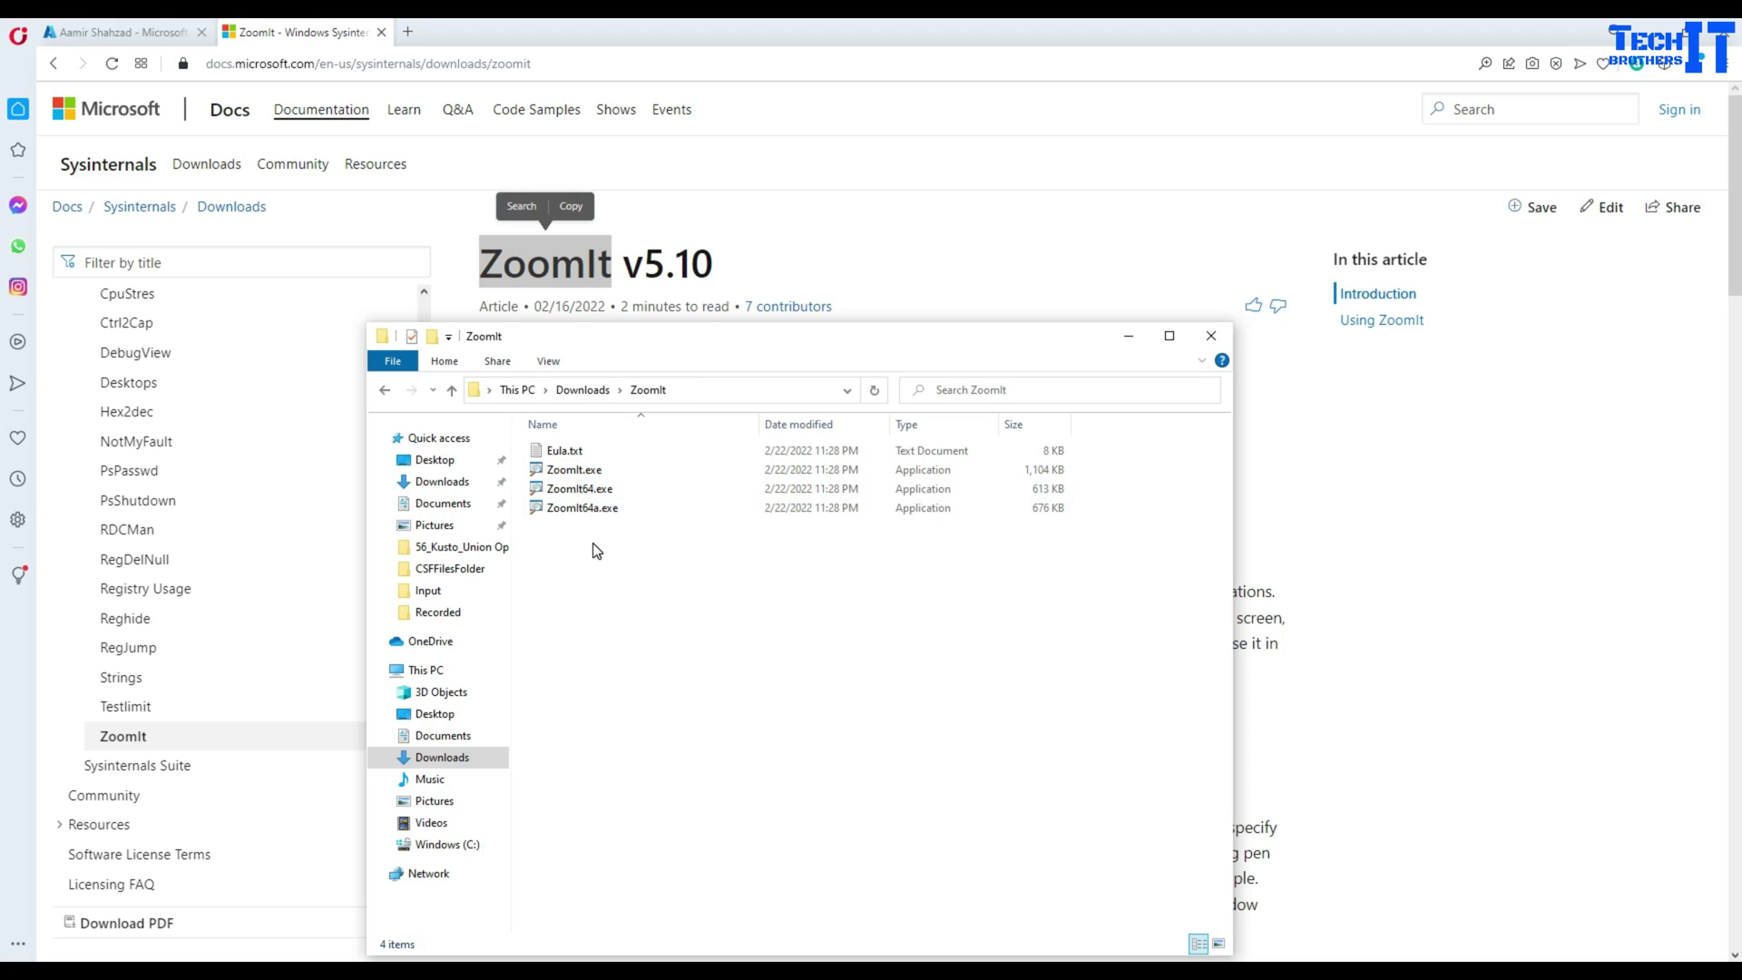
# Select ZoomIt64.exe, then minimize Explorer to return to the ZoomIt docs page
pyautogui.click(608, 492)
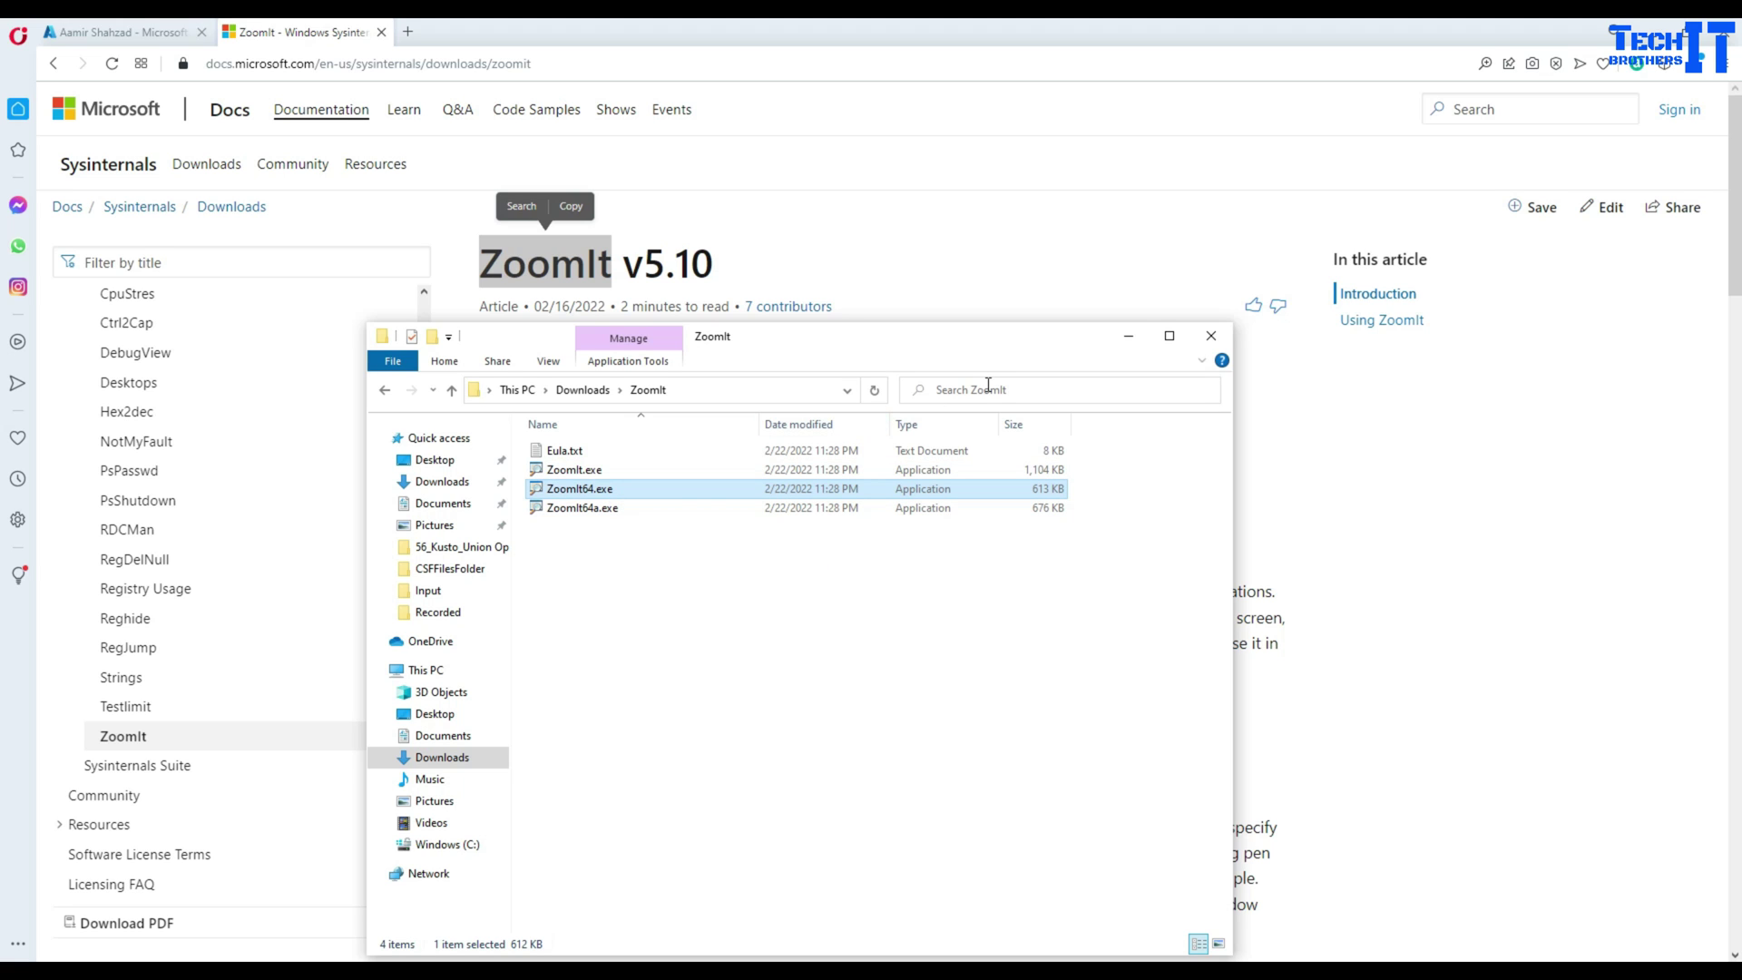
pyautogui.click(1119, 347)
pyautogui.scroll(-5, 965, 607)
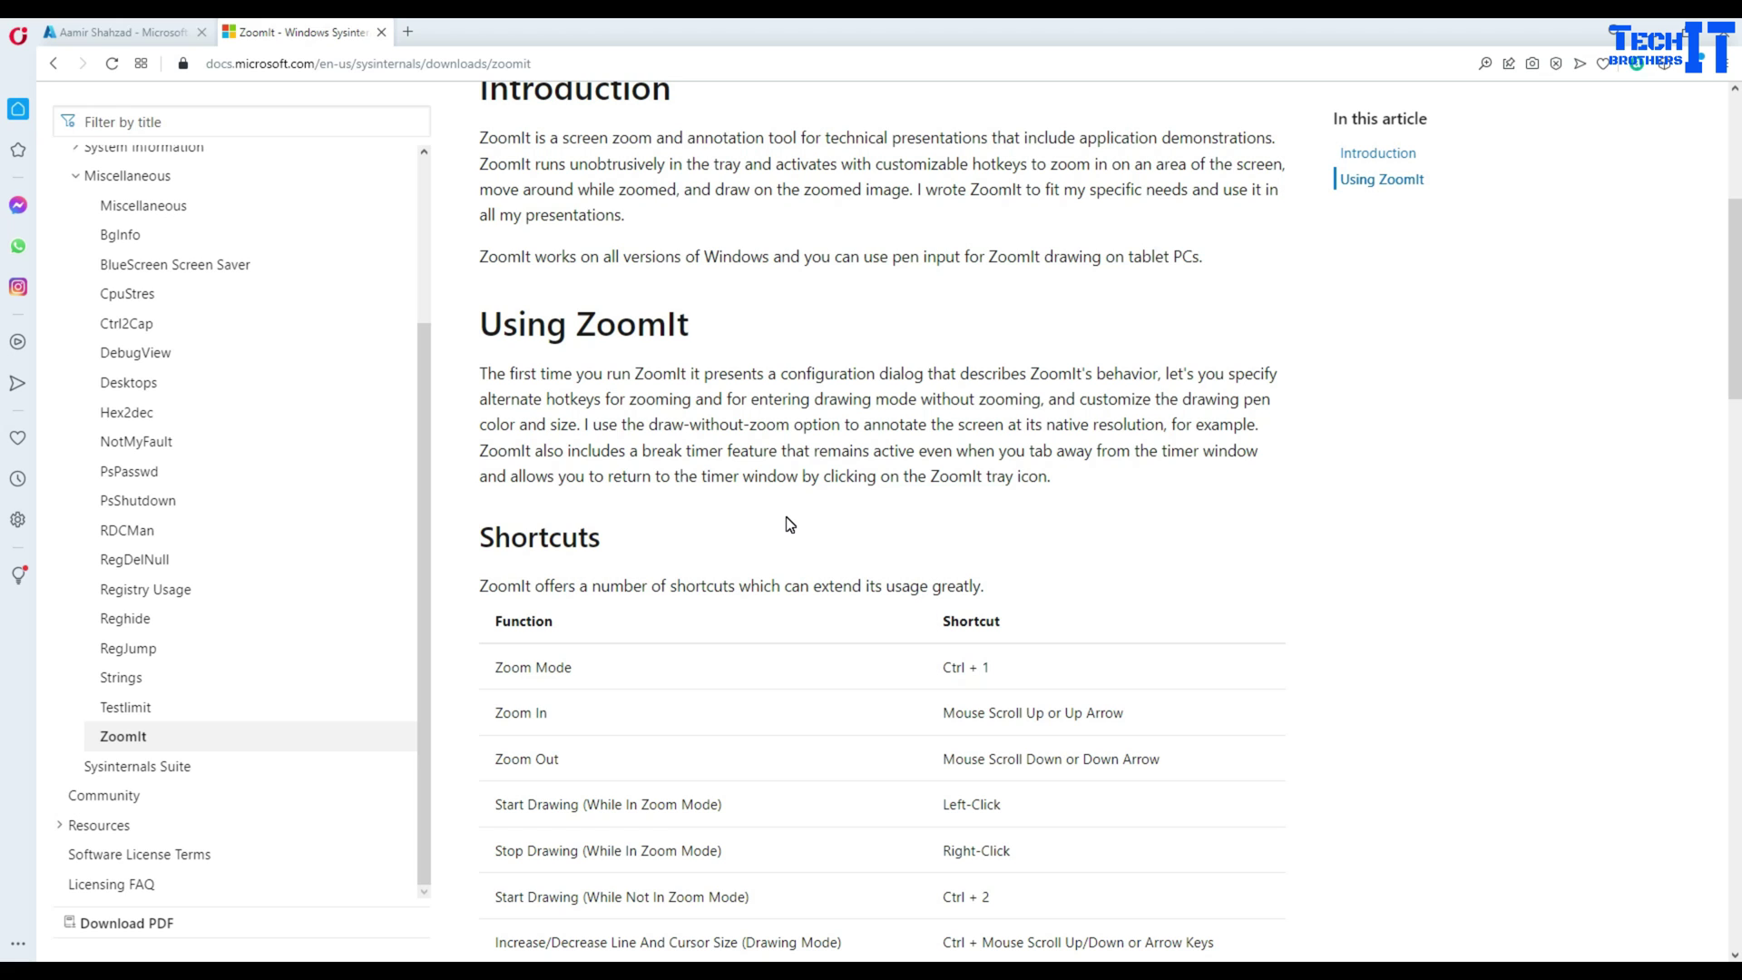
# Zoom in on the Using ZoomIt paragraph with Ctrl+1 twice, returning to normal size each time
pyautogui.hotkey('ctrl', '1')
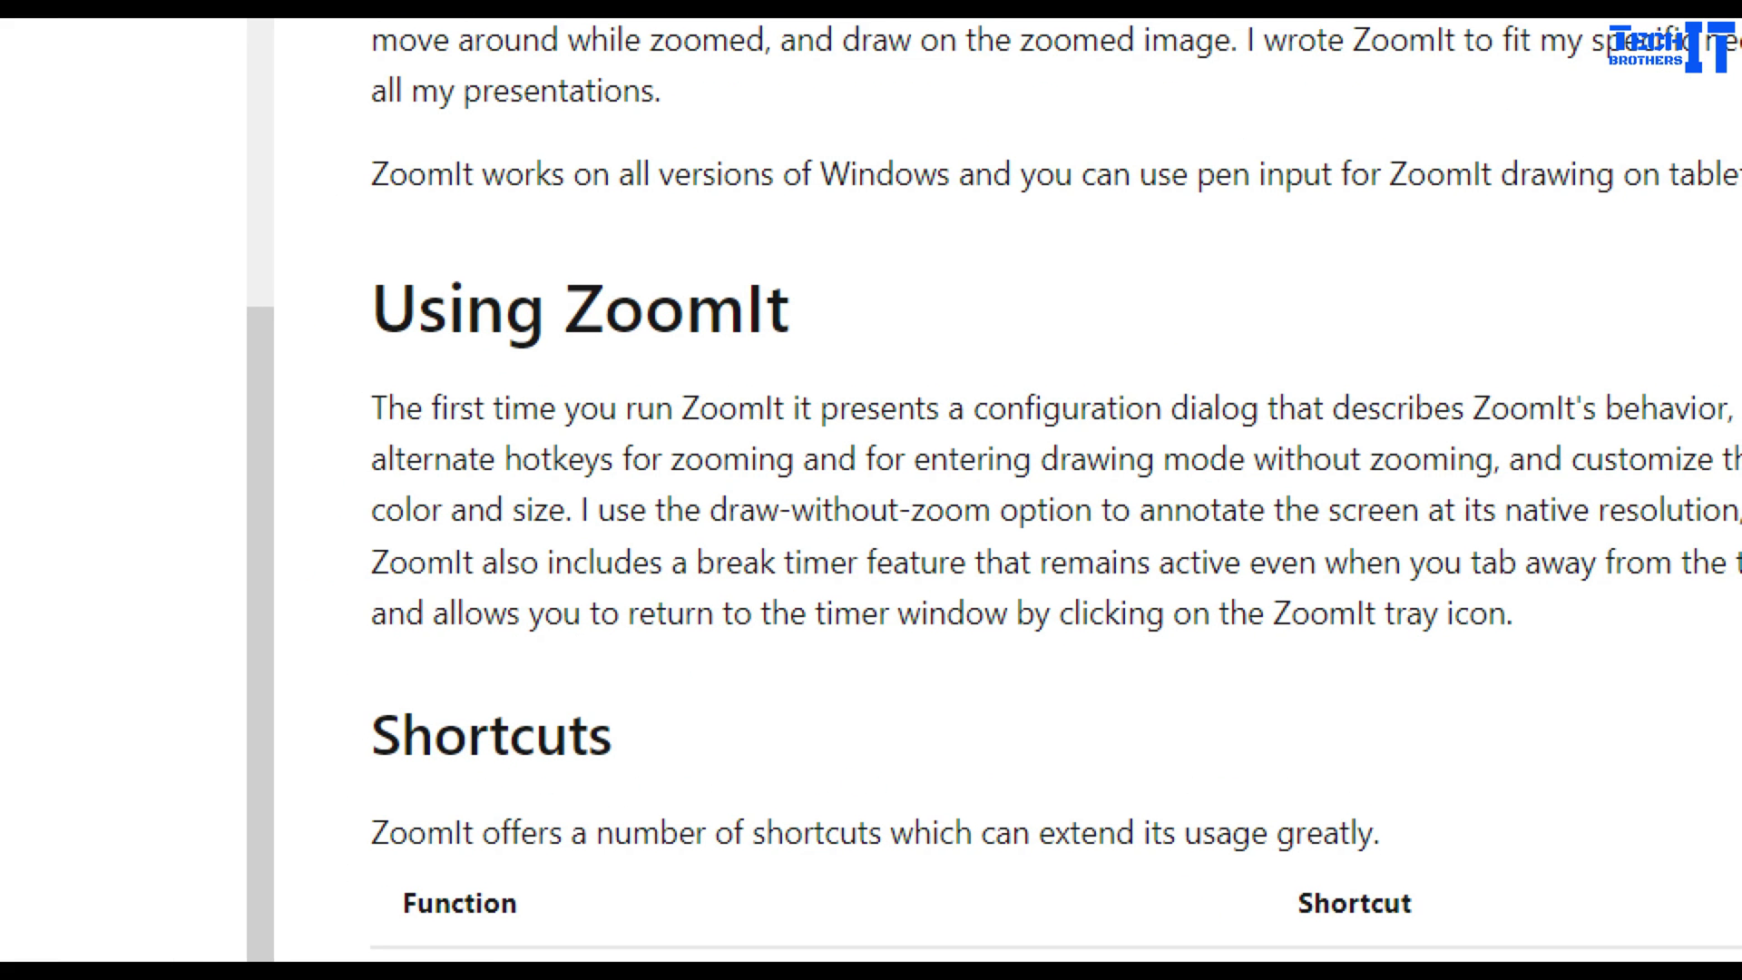
pyautogui.press('Escape')
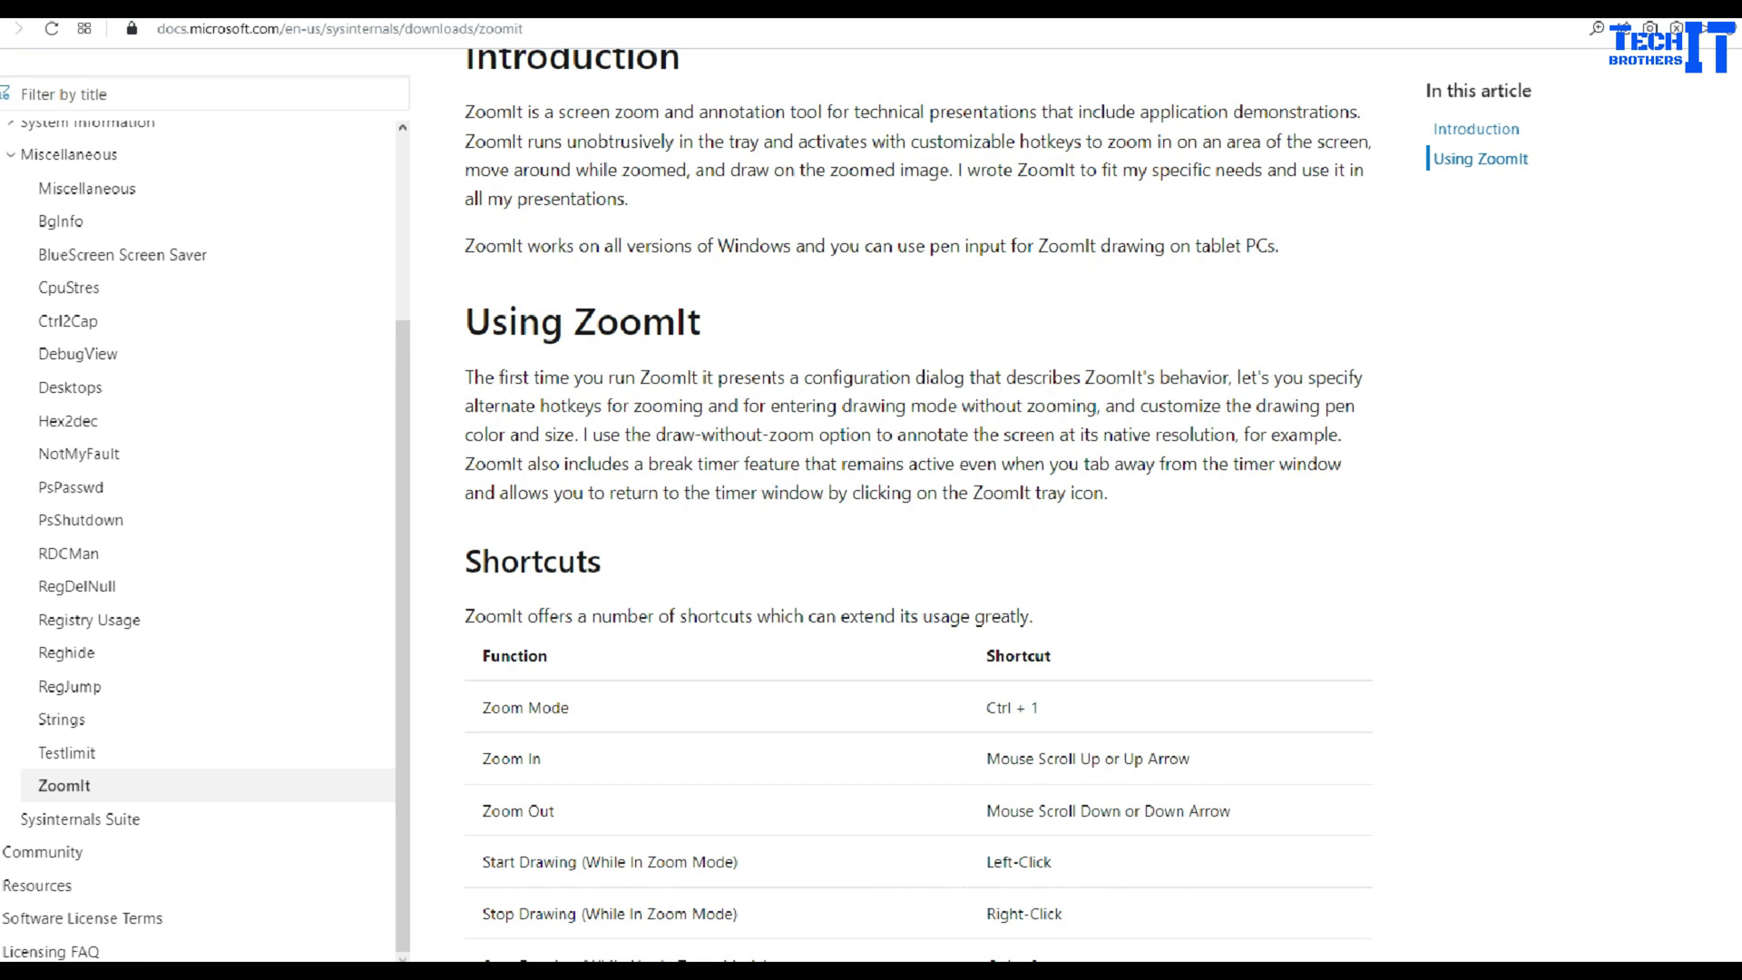
pyautogui.hotkey('ctrl', '1')
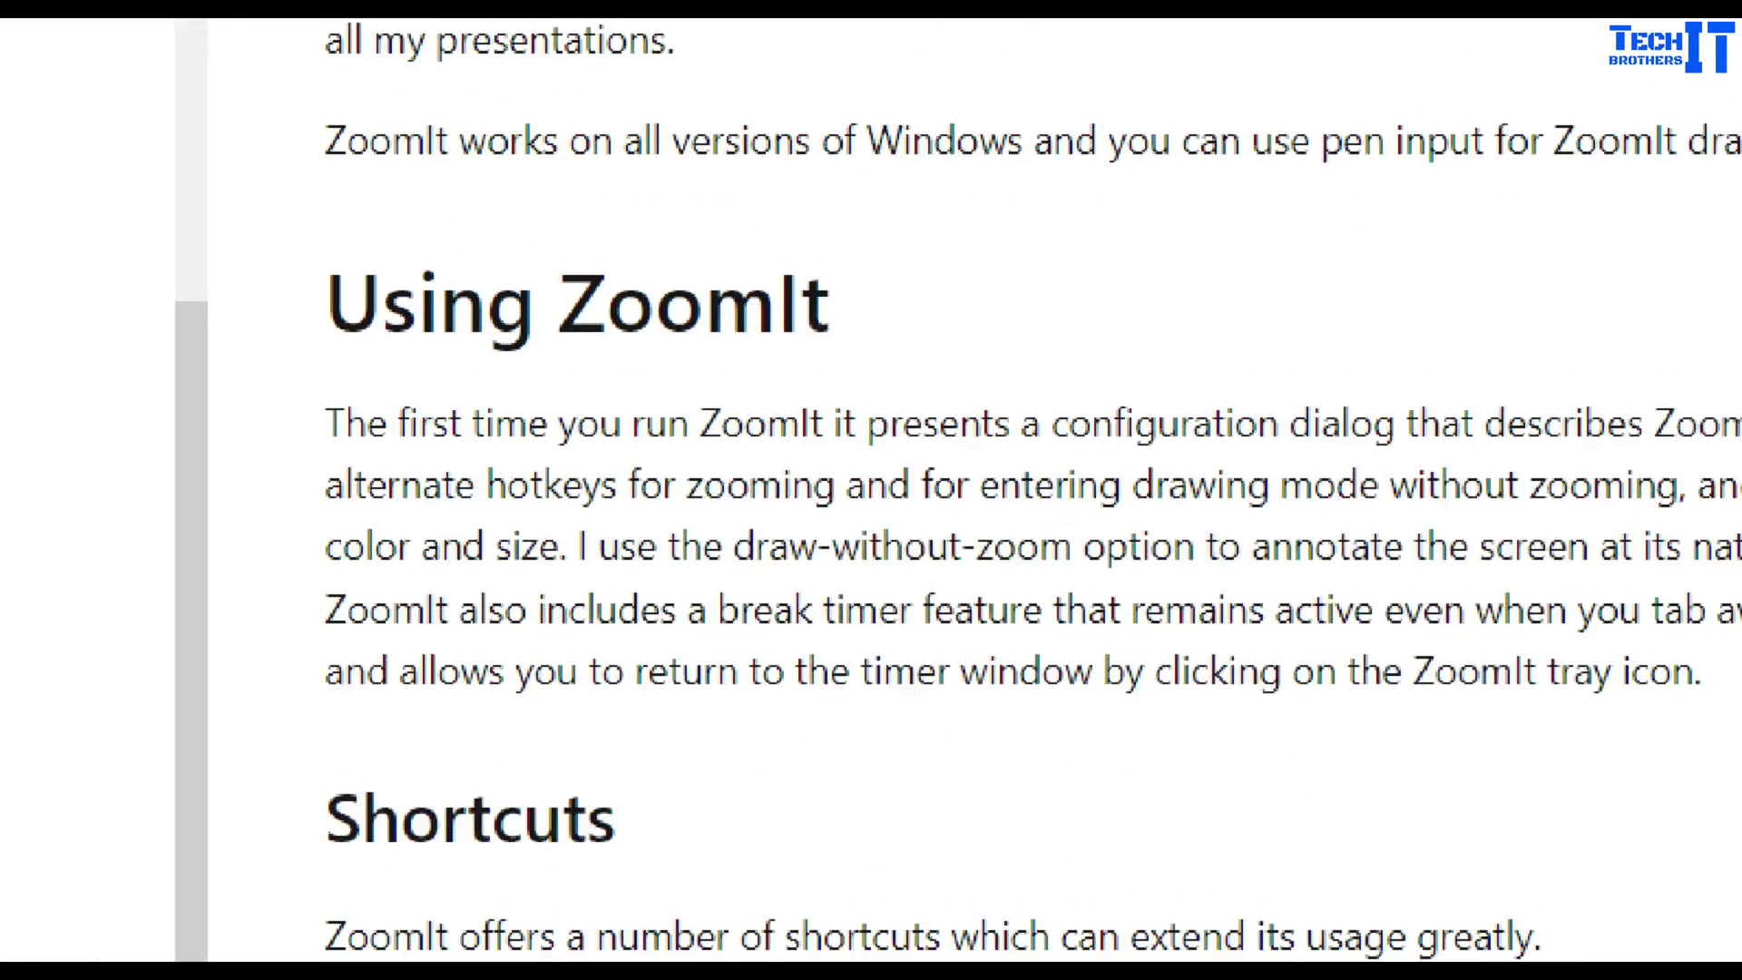
pyautogui.press('Escape')
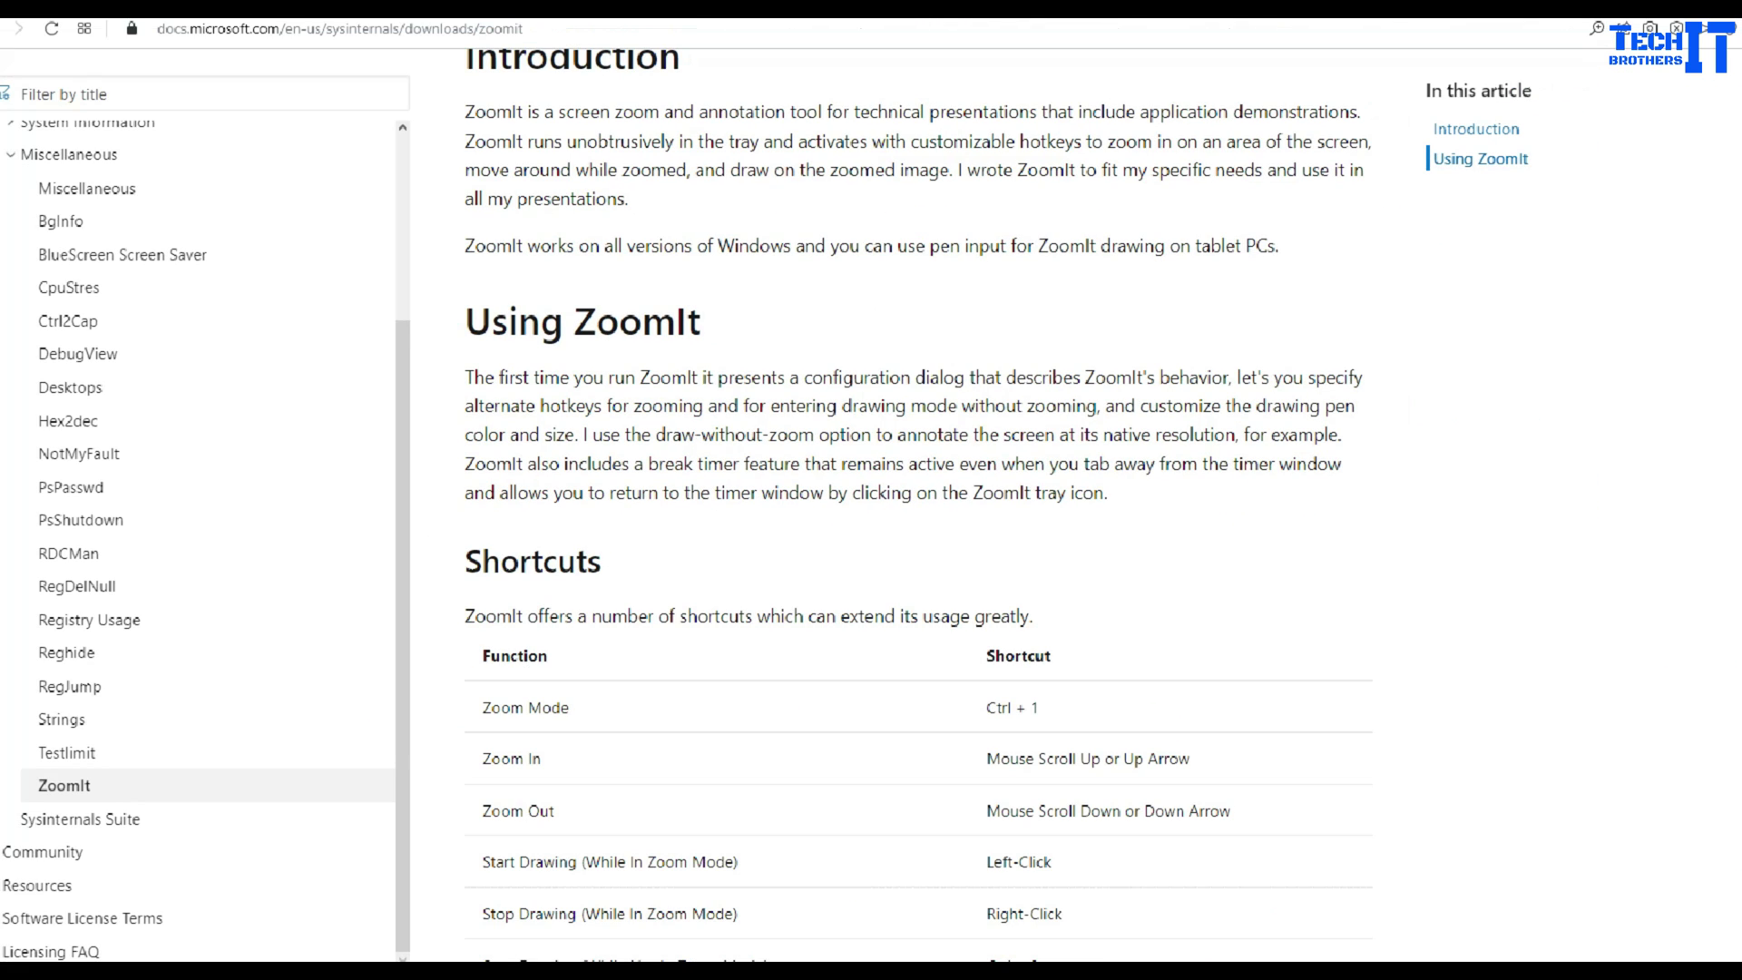
pyautogui.press('Escape')
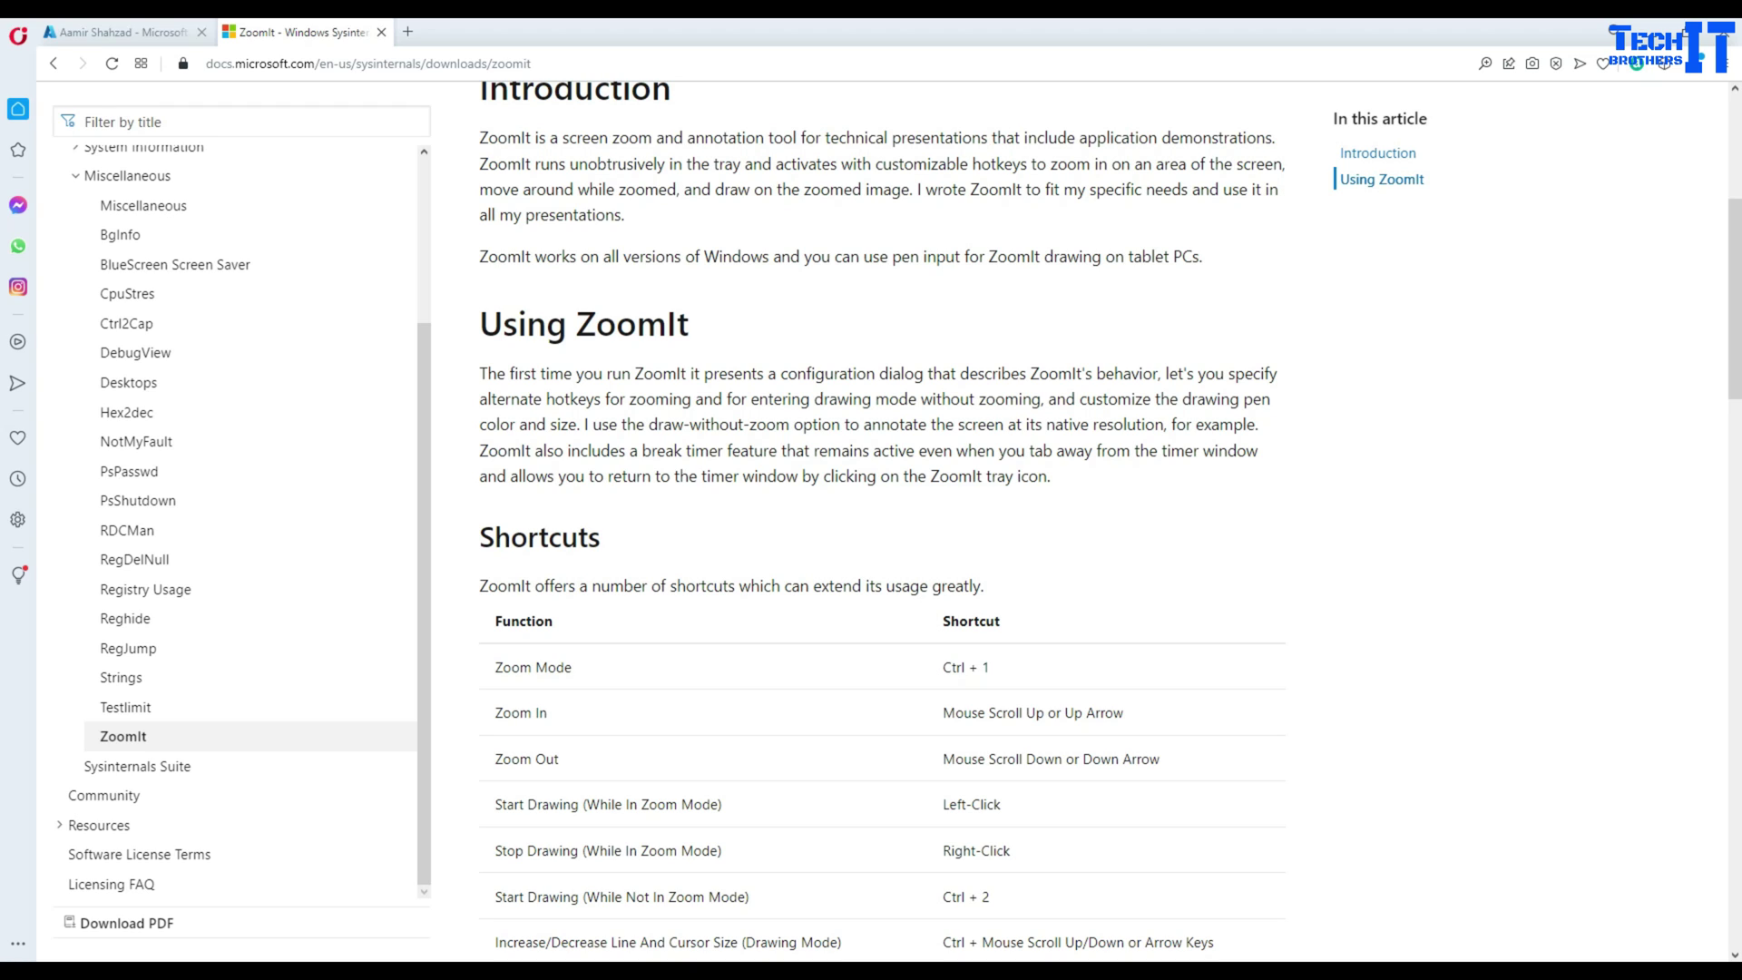
# Highlight the Zoom Mode Ctrl + 1 shortcut and scroll down to the Shortcuts table
pyautogui.moveTo(1003, 668); pyautogui.dragTo(939, 668)
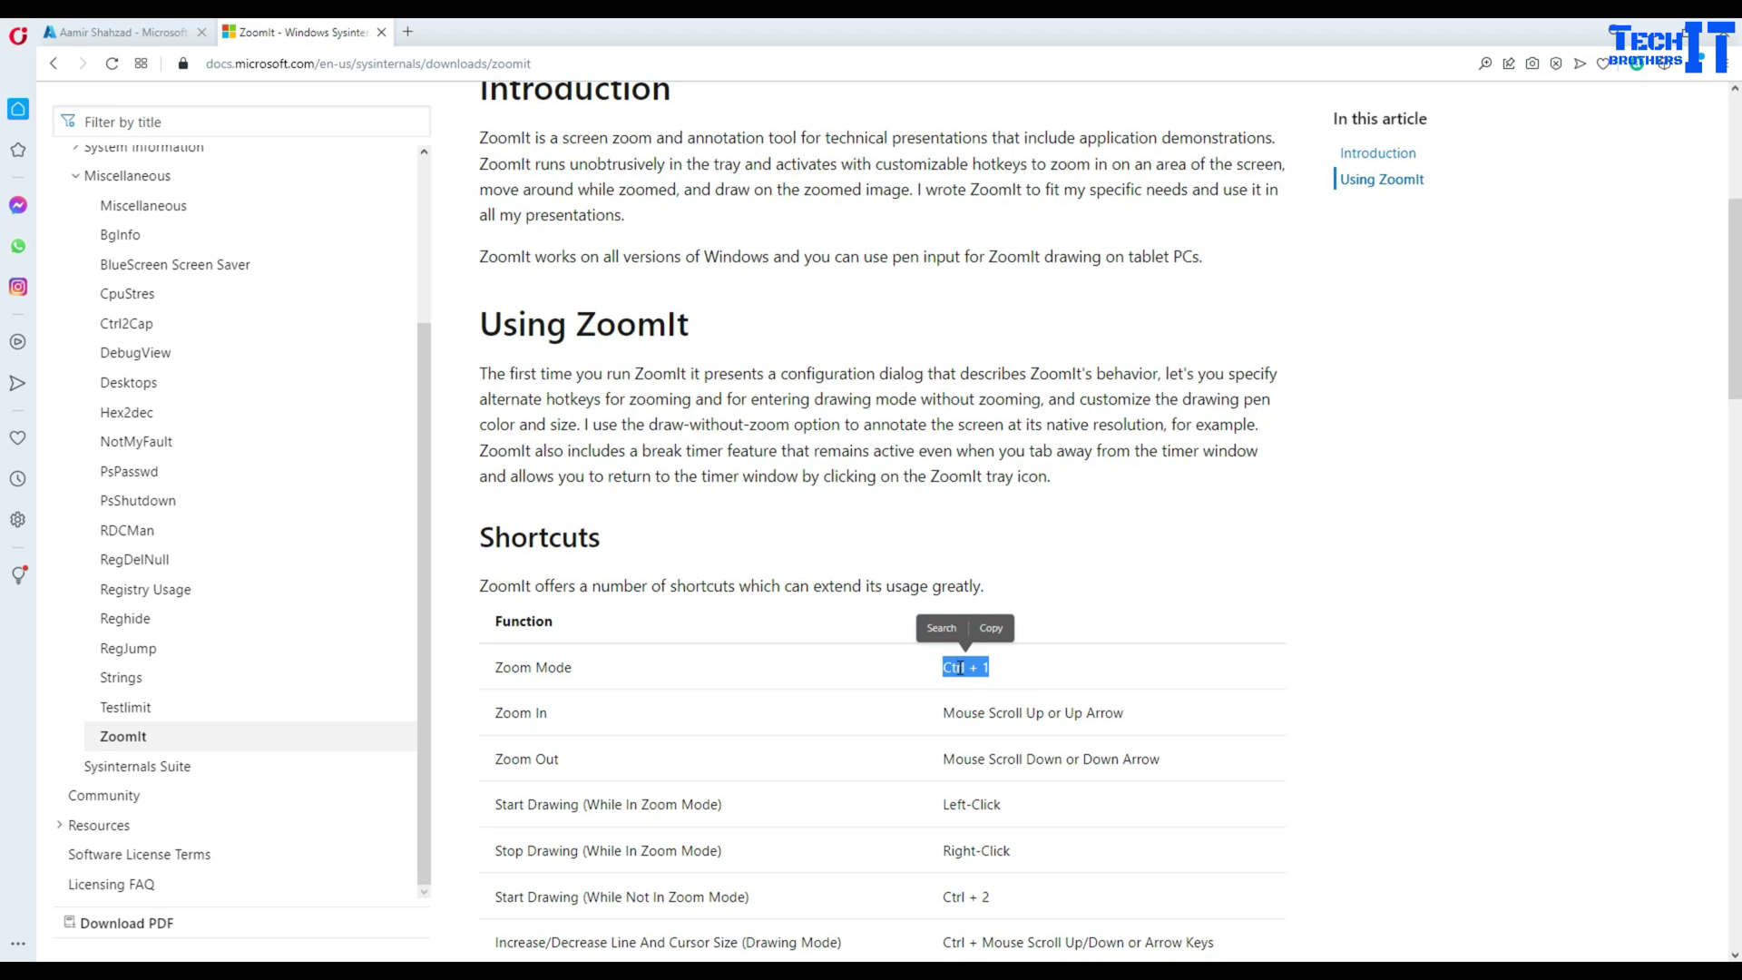
pyautogui.scroll(-1, 1049, 705)
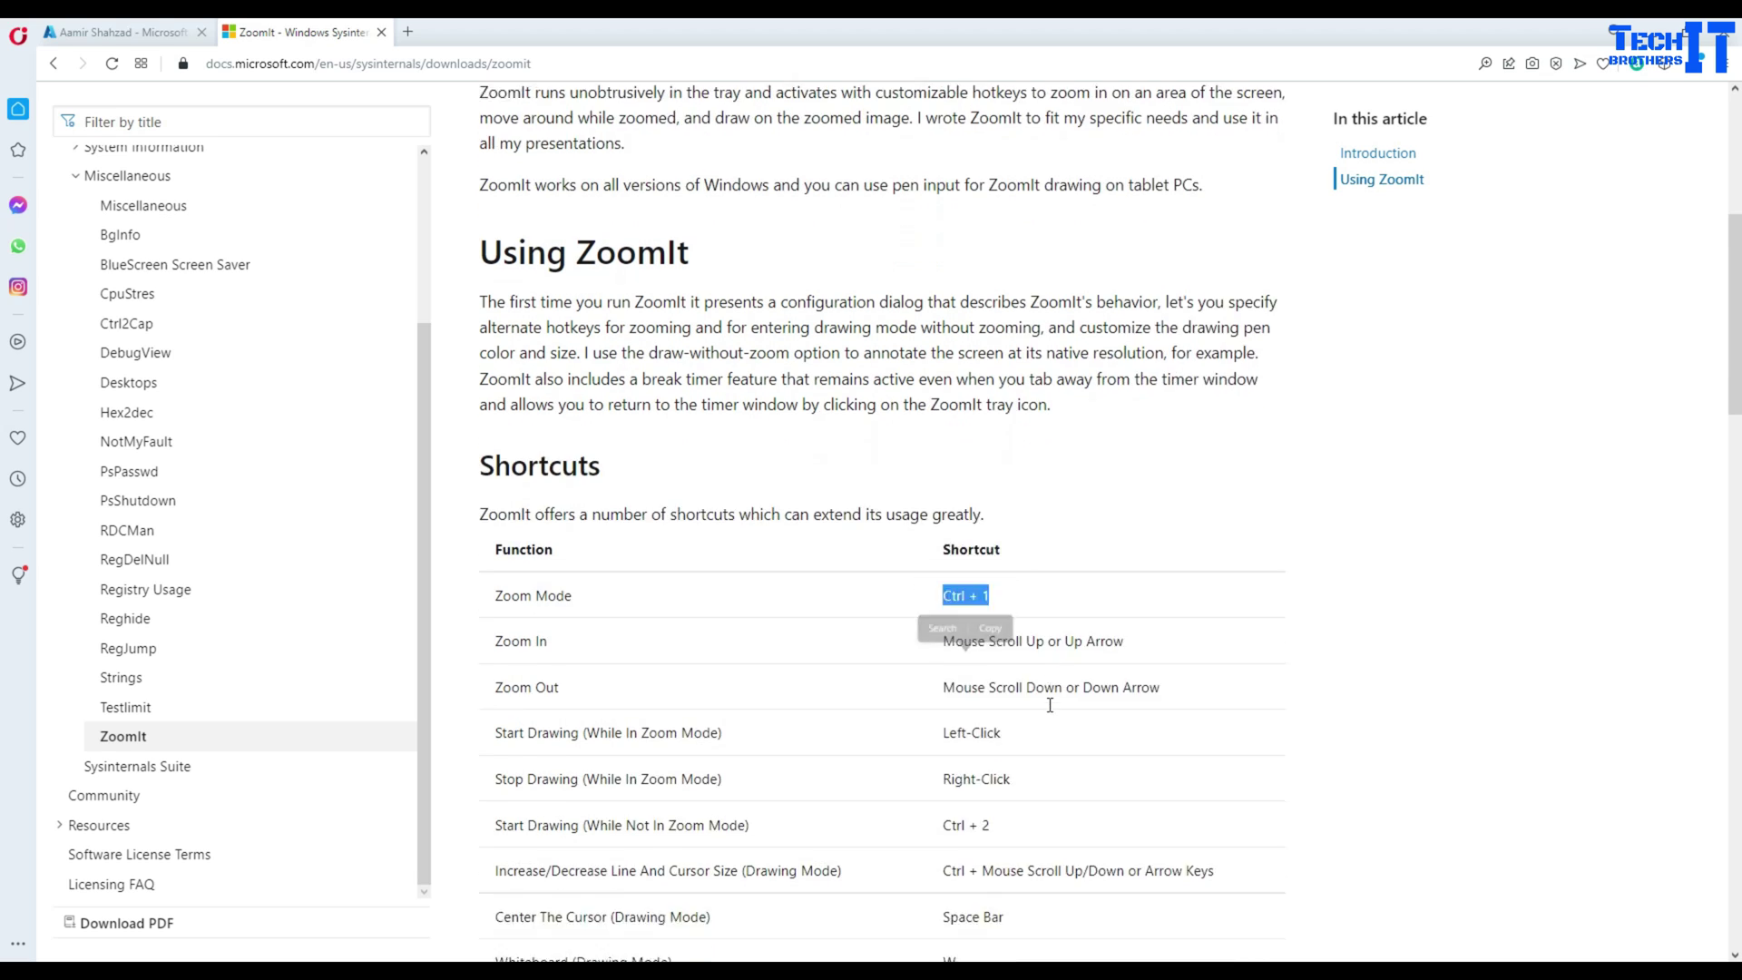
pyautogui.scroll(-2, 1049, 705)
pyautogui.moveTo(945, 531); pyautogui.dragTo(943, 575)
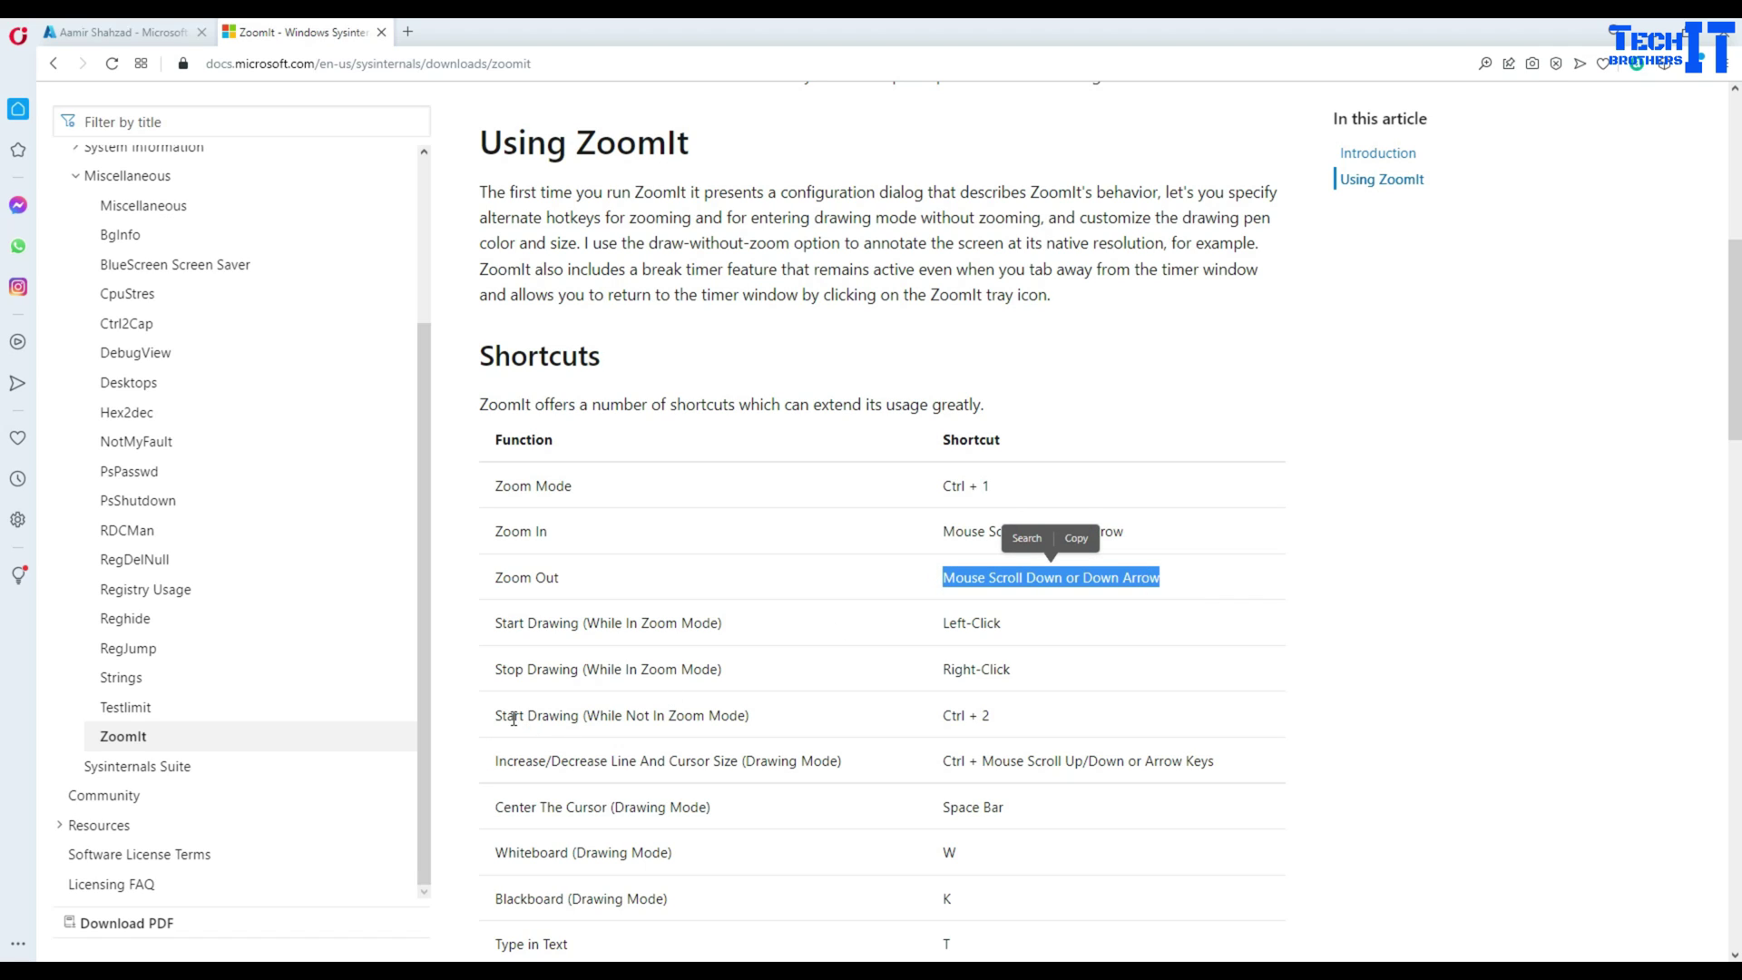
# Enter Ctrl+2 draw mode, draw a blue squiggle beside the Shortcuts table, then erase it
pyautogui.moveTo(501, 717)
pyautogui.mouseDown()
pyautogui.moveTo(948, 698)
pyautogui.moveTo(1026, 723)
pyautogui.mouseUp()
pyautogui.click(1260, 664)
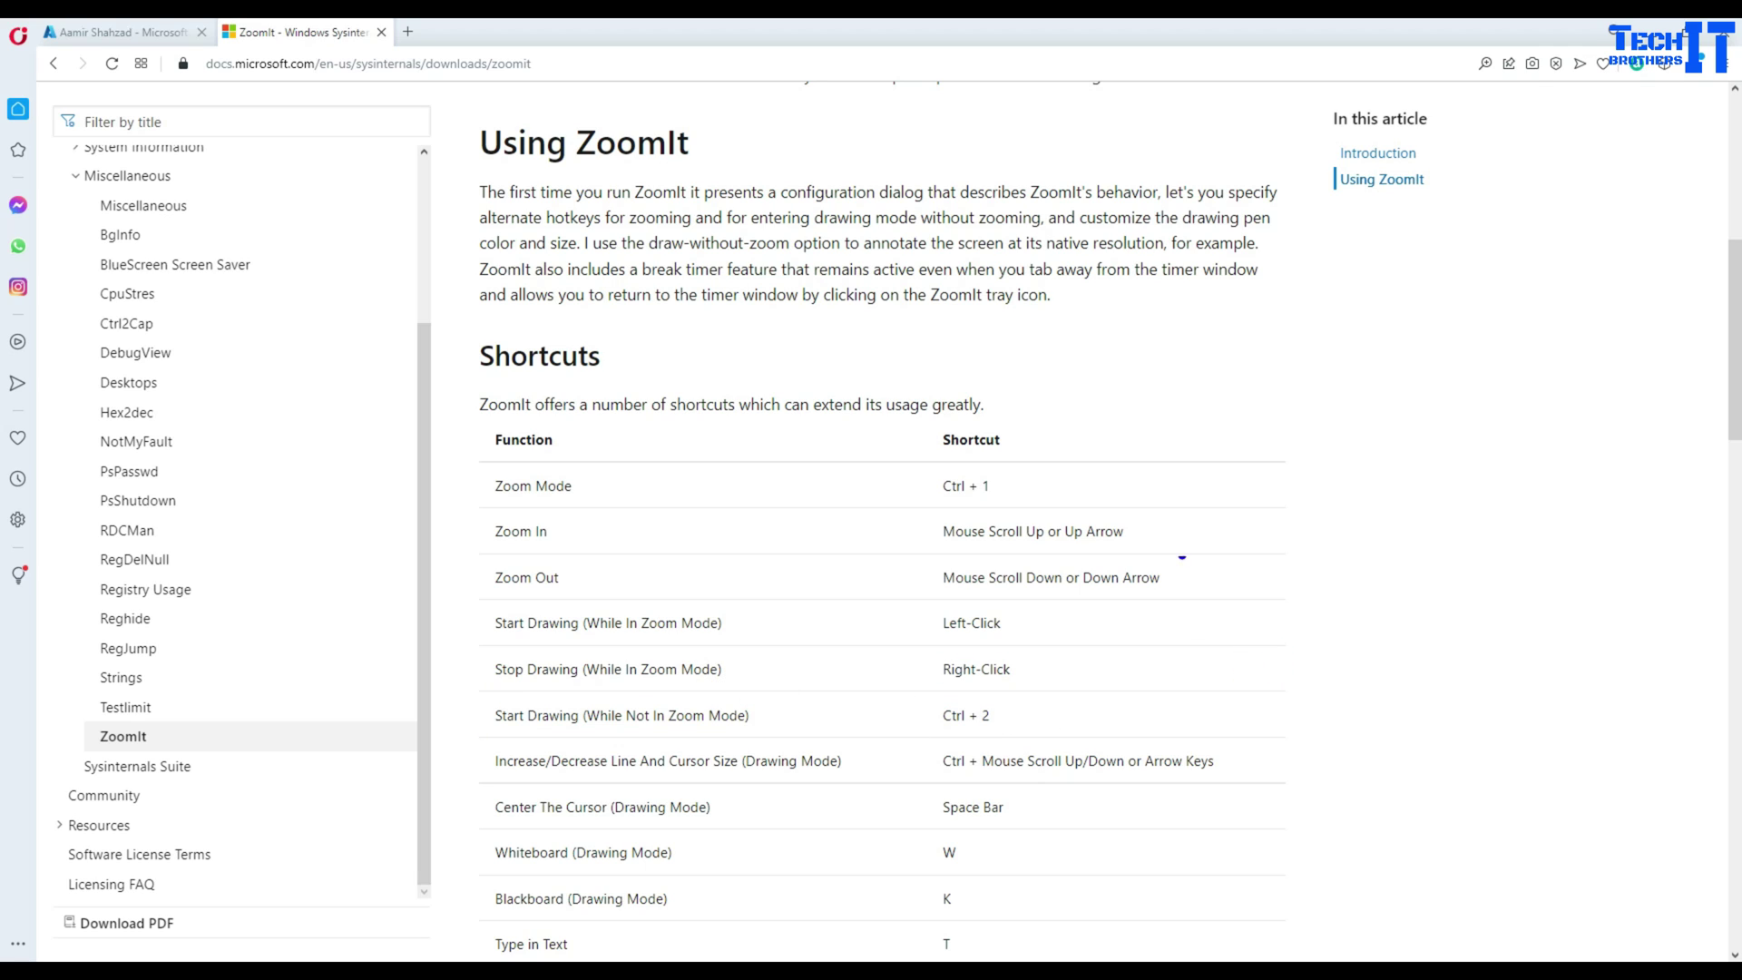
pyautogui.hotkey('ctrl', '2')
pyautogui.moveTo(1246, 360)
pyautogui.mouseDown()
pyautogui.moveTo(1404, 400)
pyautogui.moveTo(1428, 481)
pyautogui.moveTo(1354, 666)
pyautogui.mouseUp()
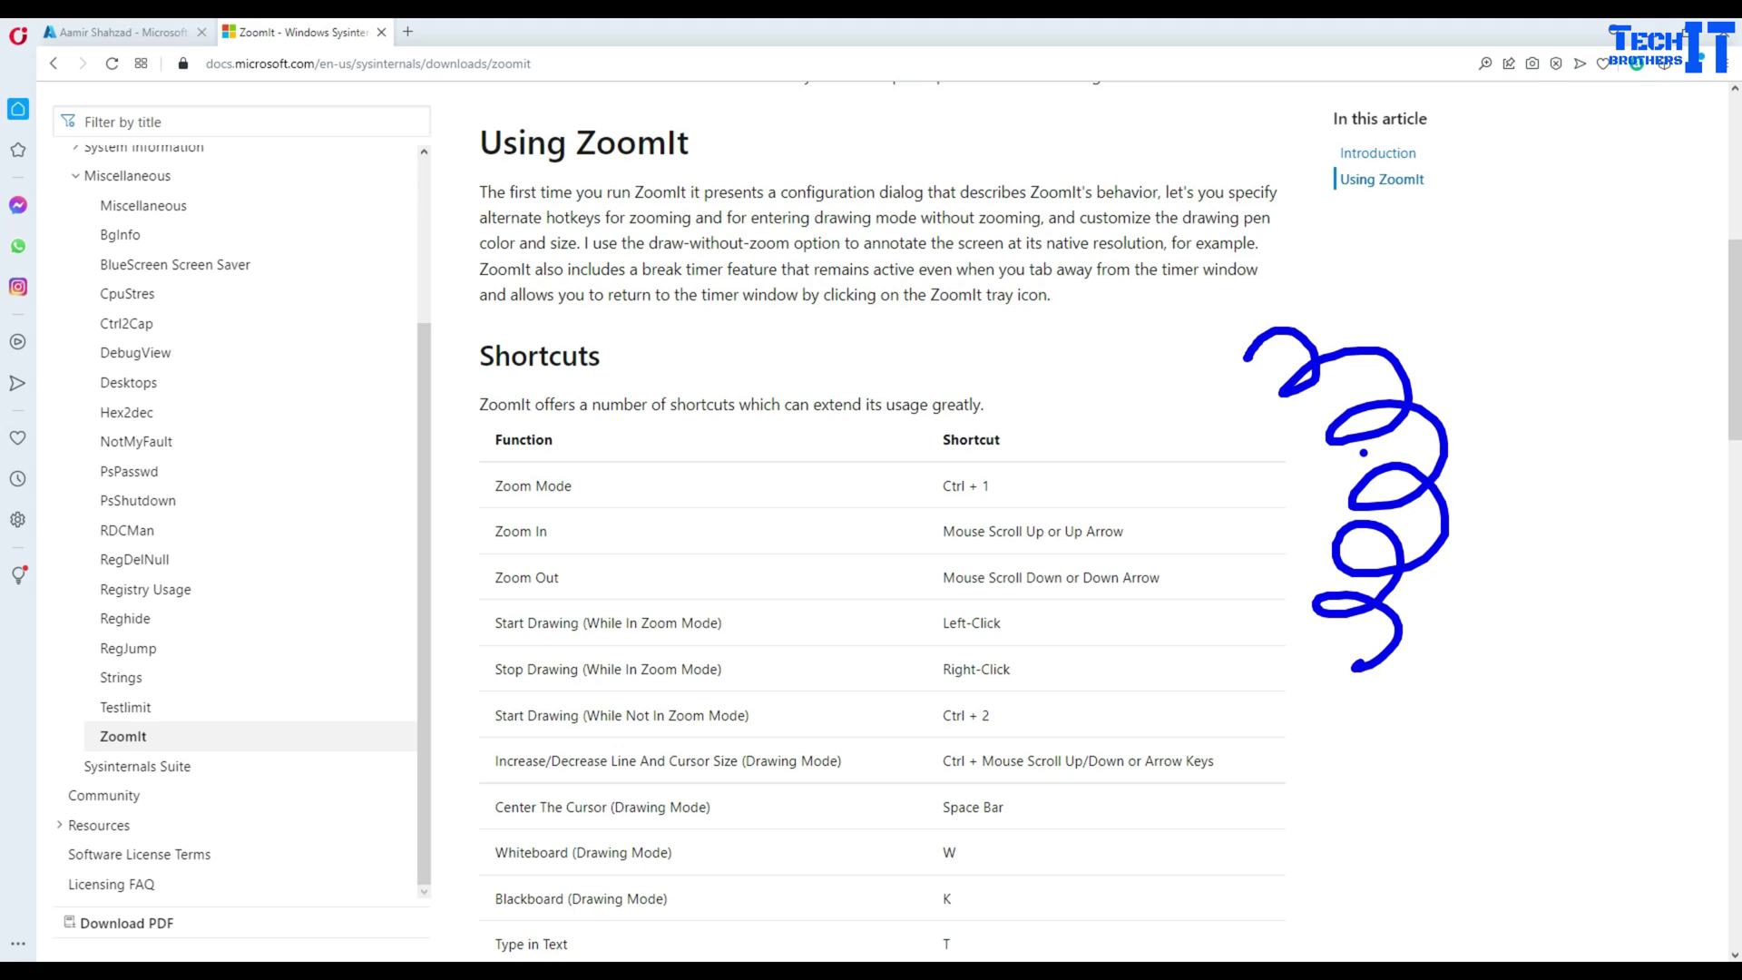
pyautogui.press('e')
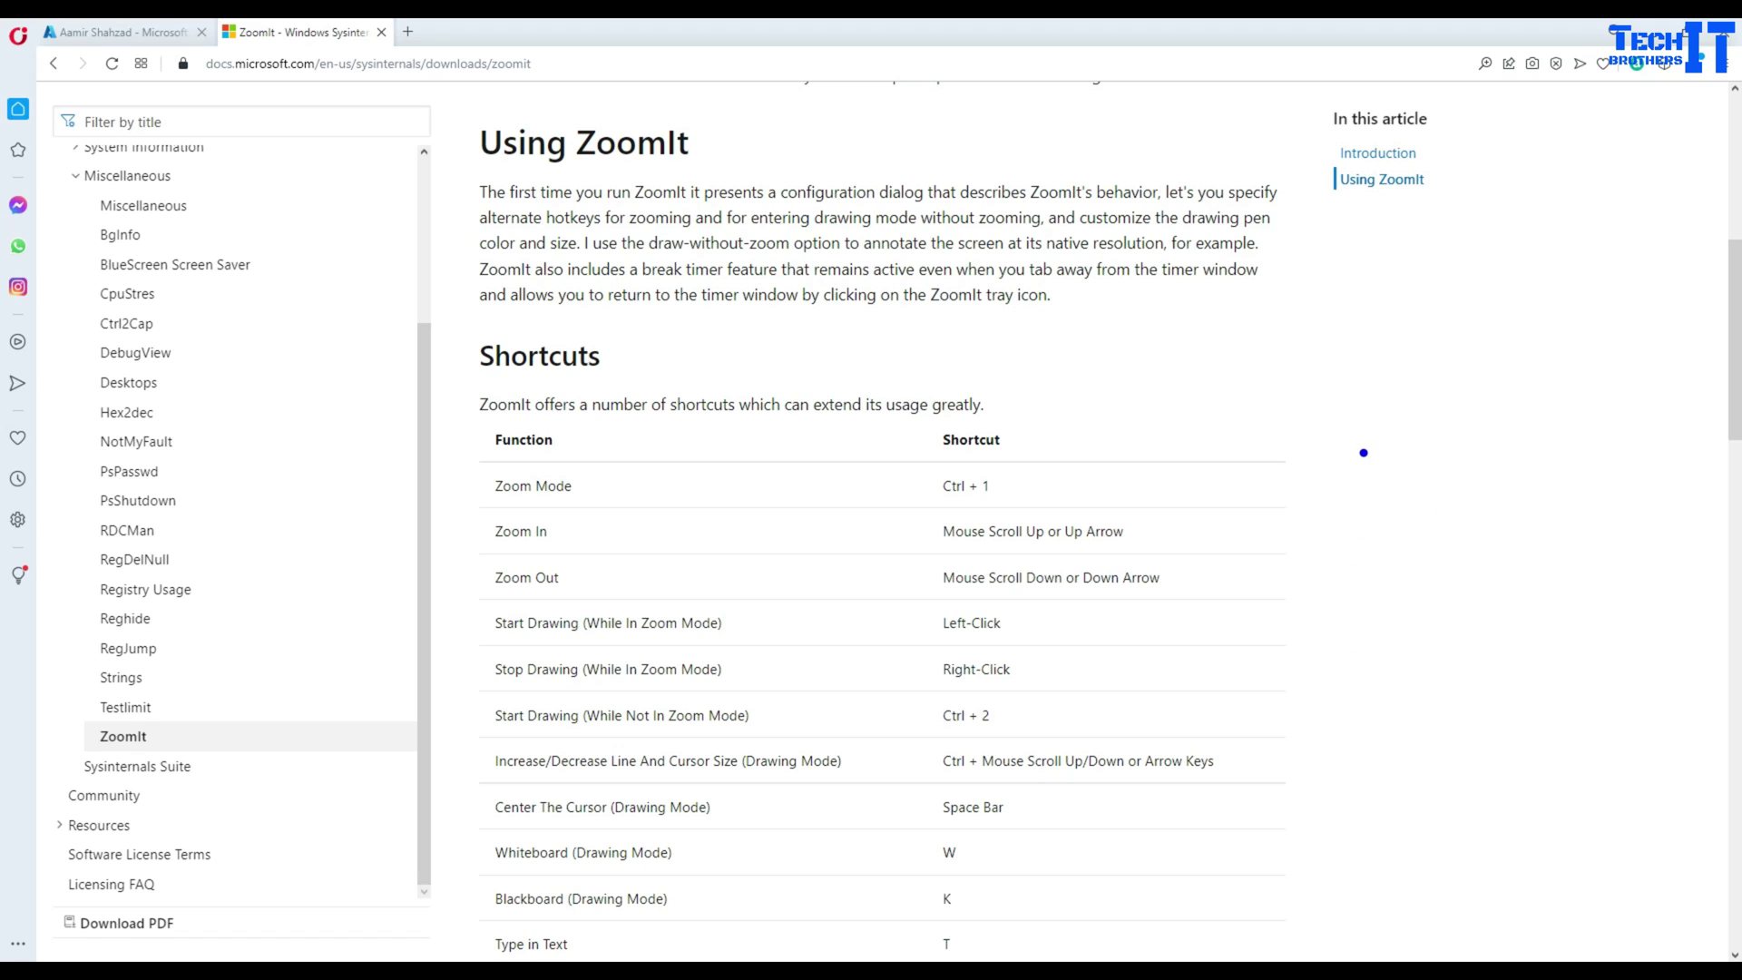
# Draw four more blue strokes, including a loop around 'greatly', then erase them all with E
pyautogui.moveTo(1295, 303)
pyautogui.mouseDown()
pyautogui.moveTo(1361, 338)
pyautogui.moveTo(1381, 435)
pyautogui.mouseUp()
pyautogui.moveTo(1377, 535)
pyautogui.mouseDown()
pyautogui.moveTo(1375, 688)
pyautogui.moveTo(1445, 738)
pyautogui.moveTo(1489, 464)
pyautogui.mouseUp()
pyautogui.moveTo(1494, 280); pyautogui.dragTo(1435, 367)
pyautogui.moveTo(1053, 369)
pyautogui.mouseDown()
pyautogui.moveTo(1111, 415)
pyautogui.moveTo(1147, 415)
pyautogui.mouseUp()
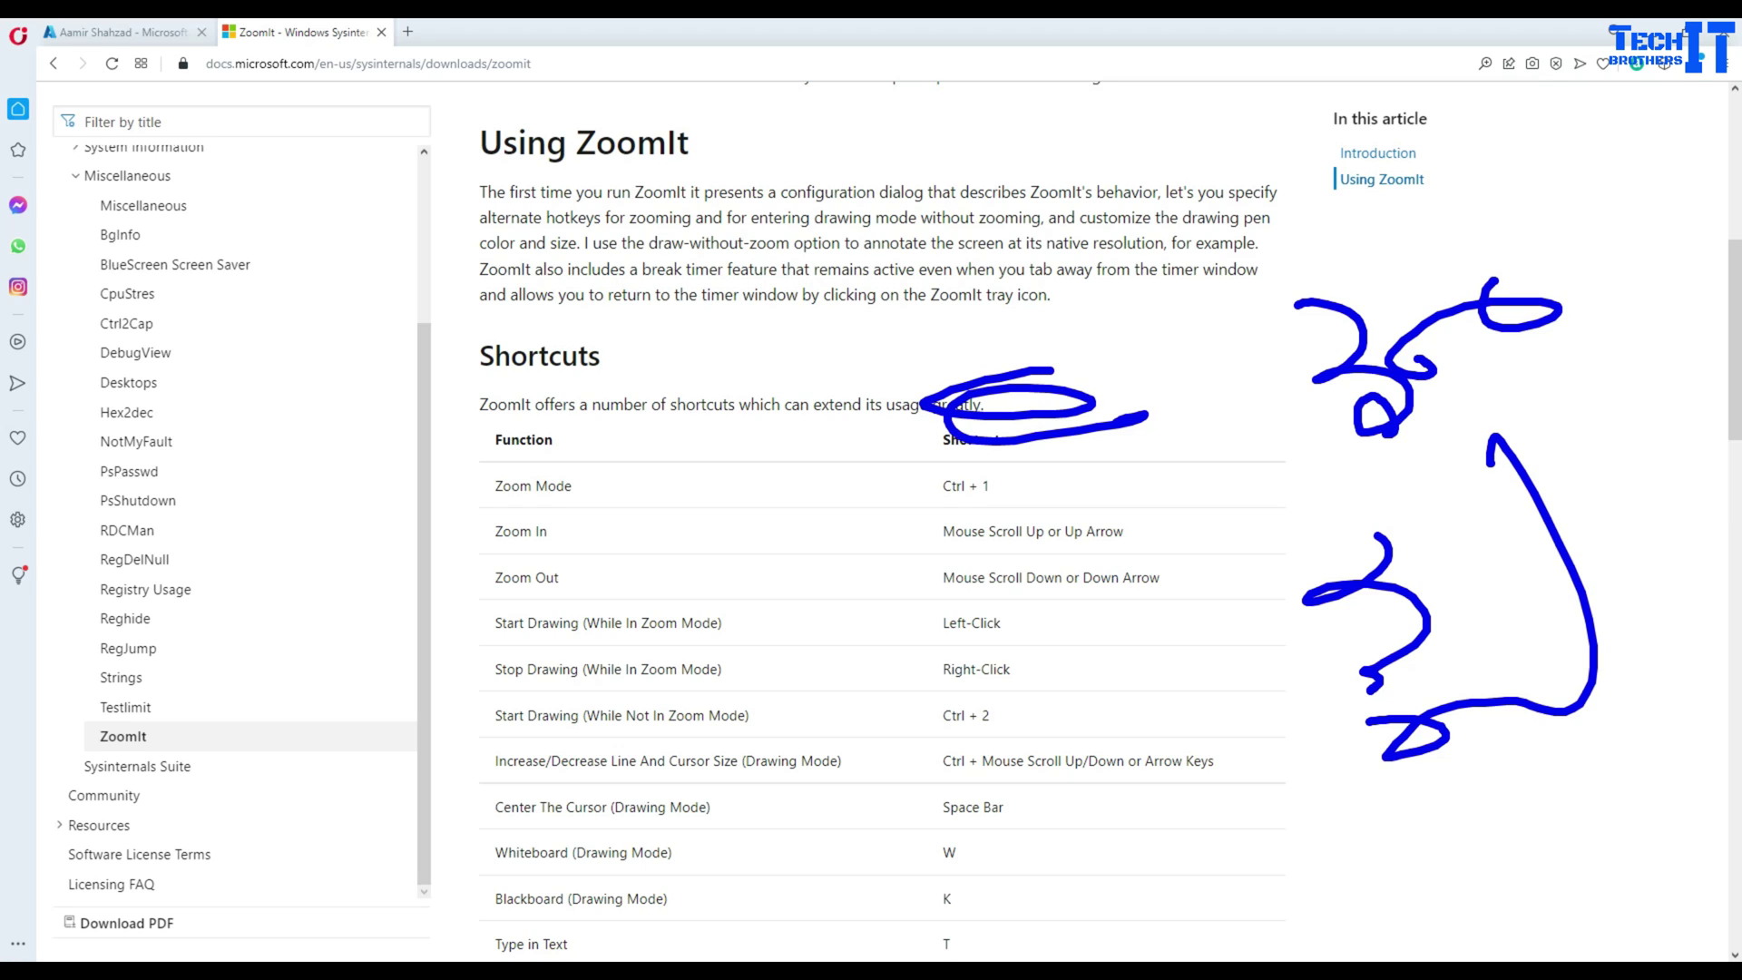
pyautogui.press('e')
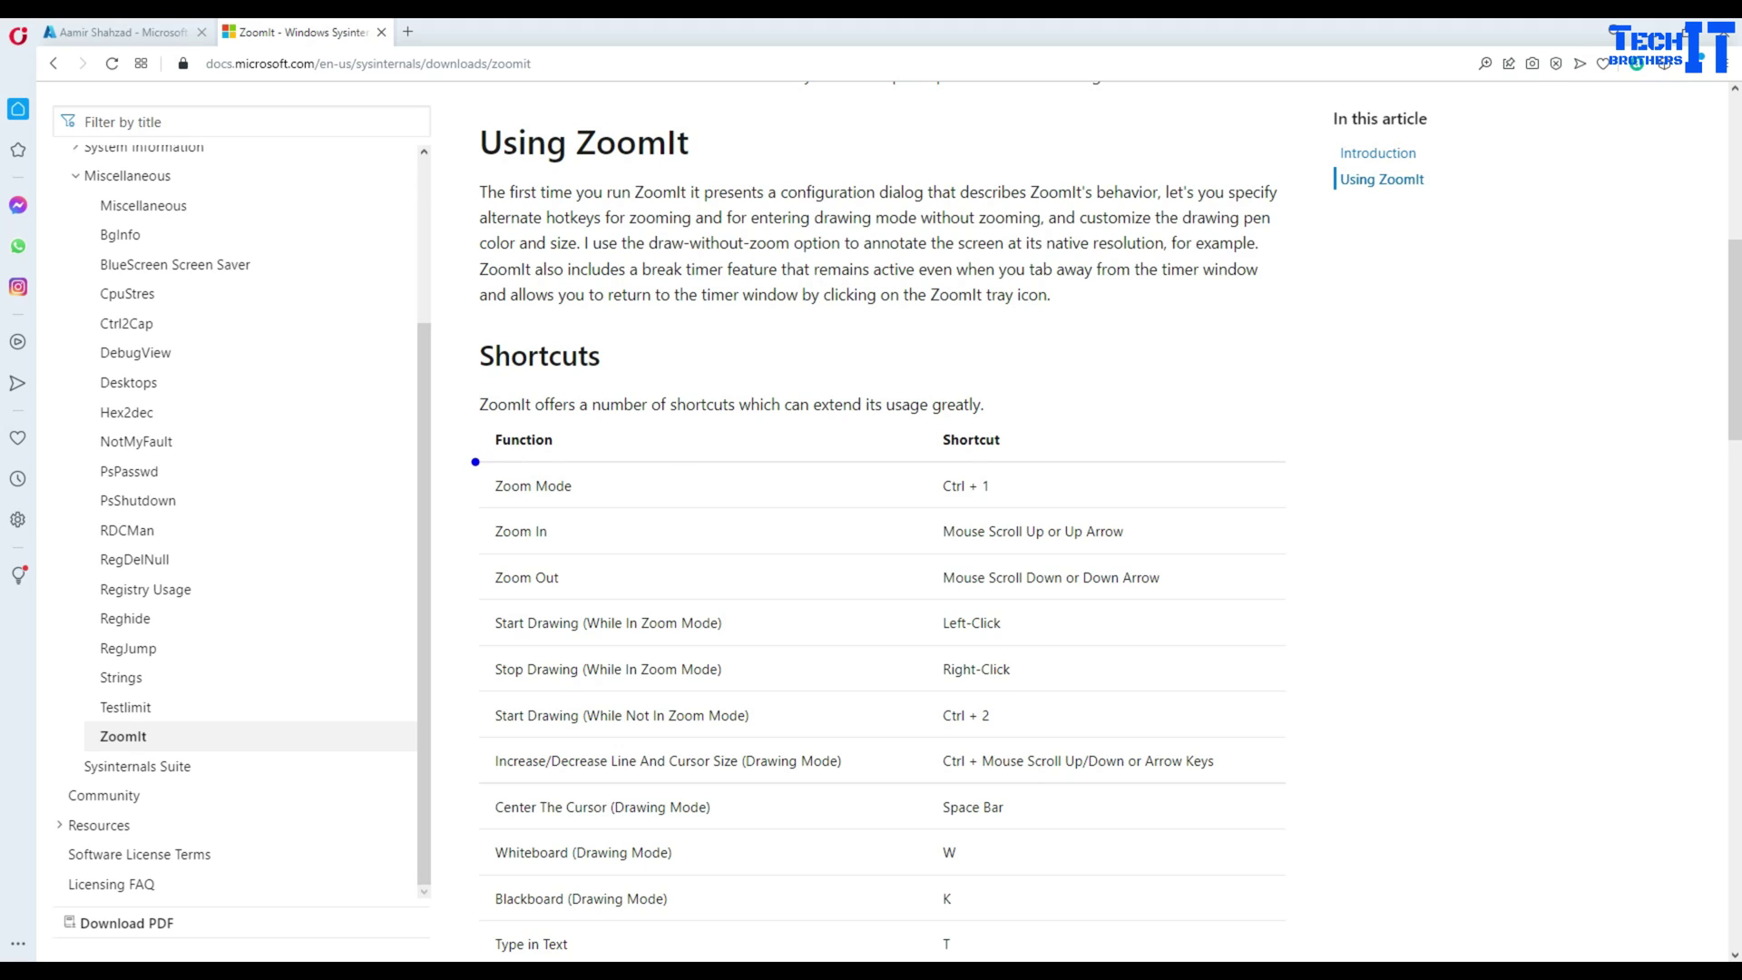
# Draw a blue box around Zoom Mode, a line under Ctrl + 1, and an arrow beside the table
pyautogui.moveTo(471, 459)
pyautogui.mouseDown()
pyautogui.moveTo(549, 503)
pyautogui.moveTo(744, 510)
pyautogui.mouseUp()
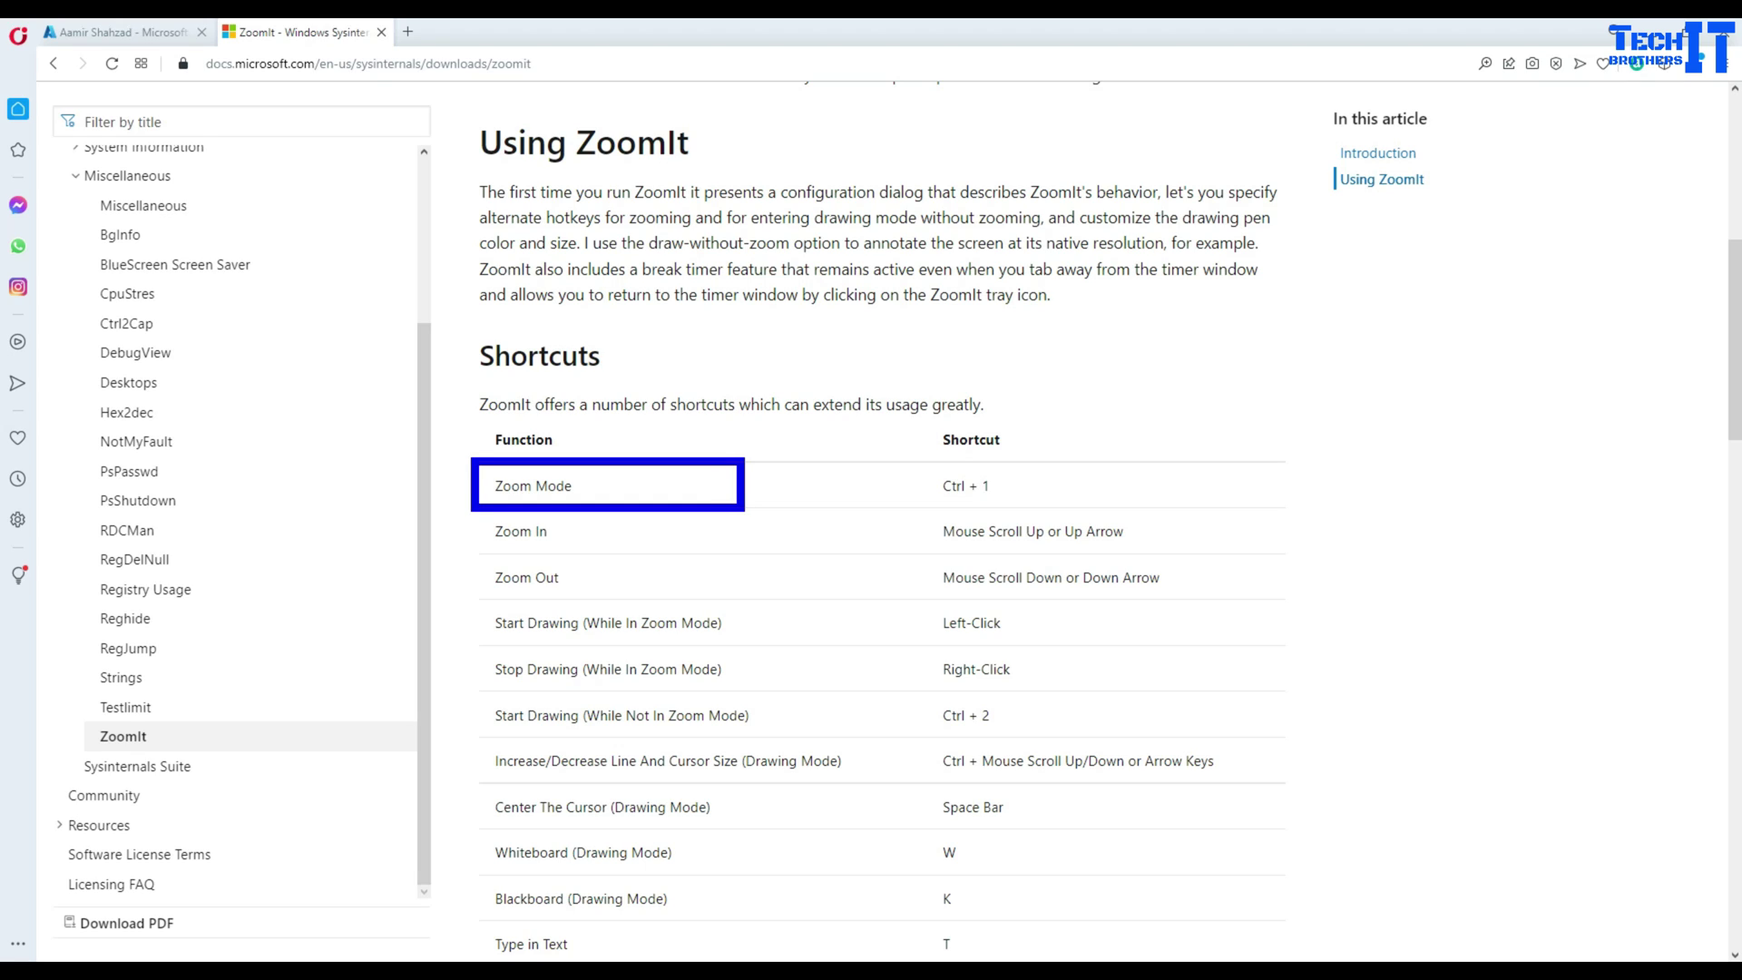
pyautogui.moveTo(744, 510); pyautogui.dragTo(745, 510)
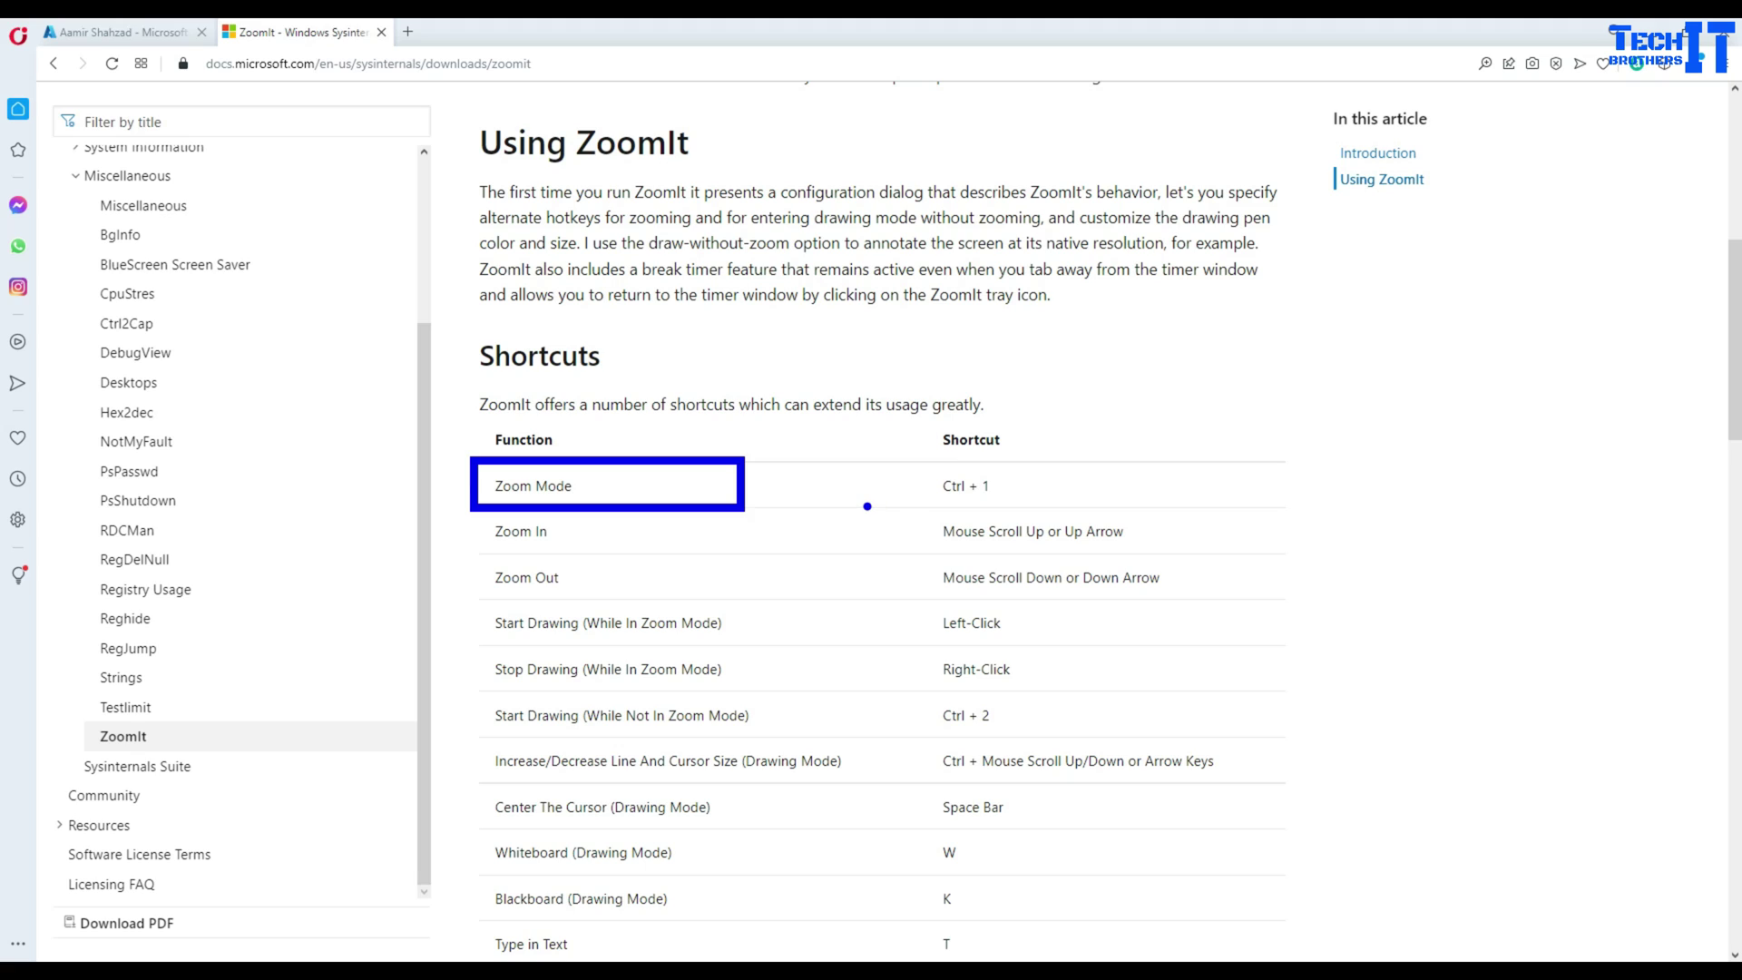
pyautogui.moveTo(863, 505); pyautogui.dragTo(1261, 505)
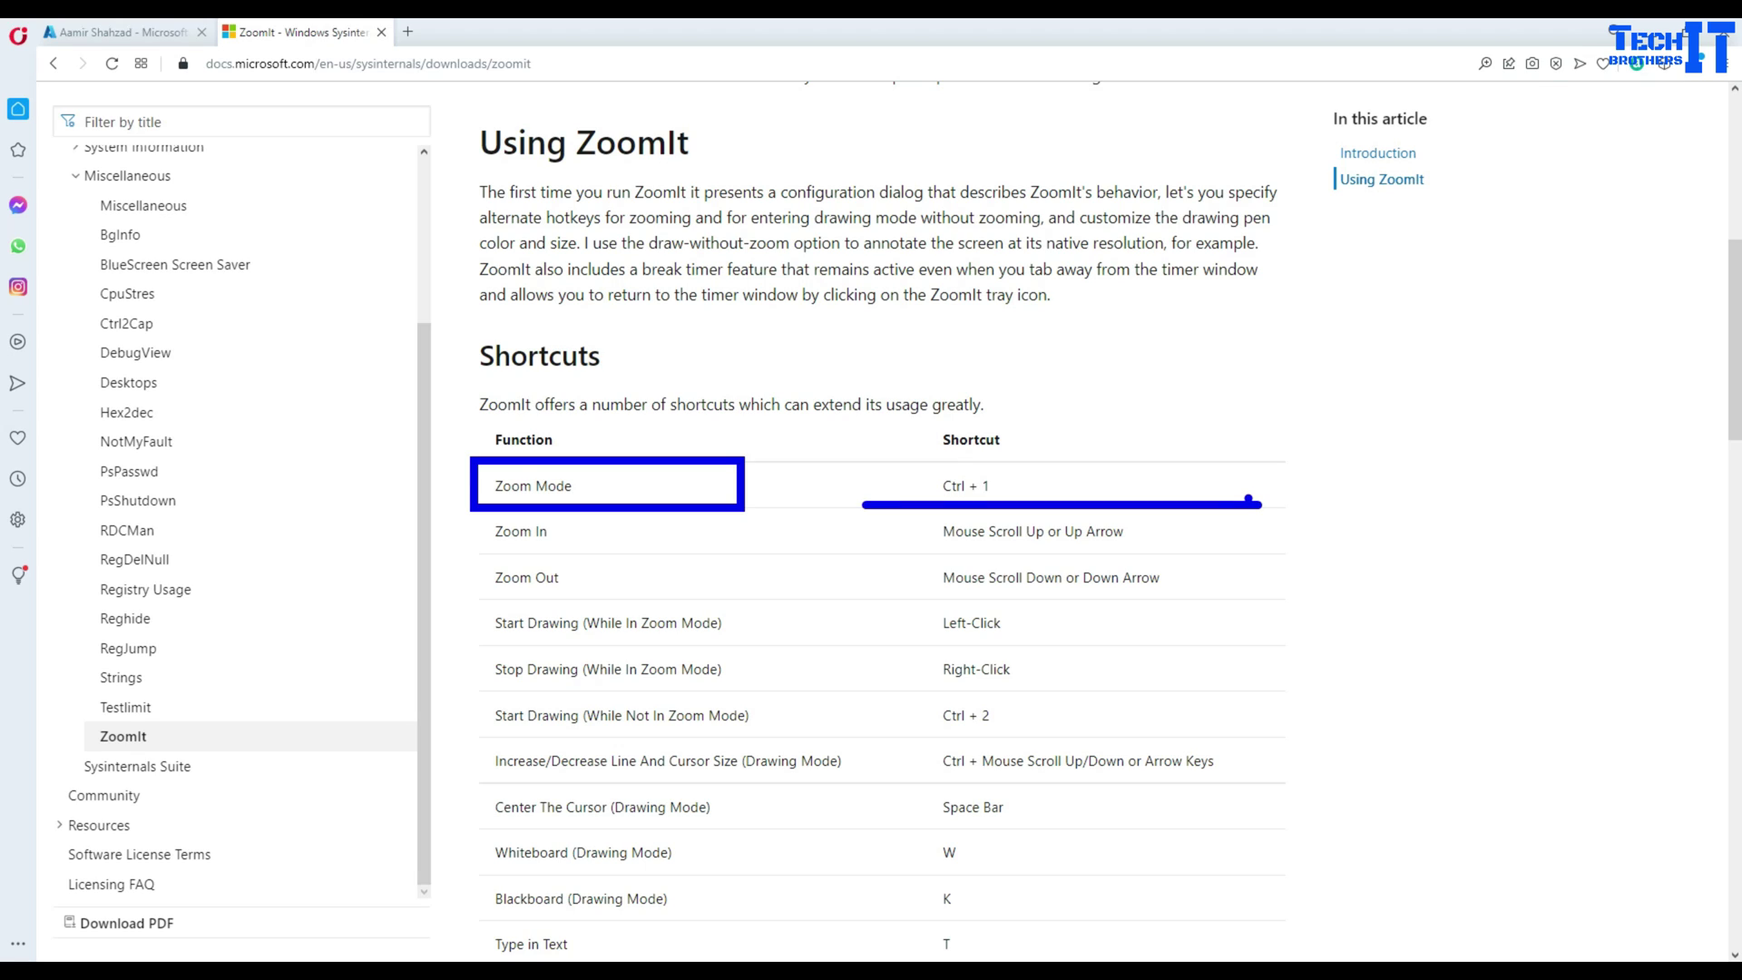
pyautogui.moveTo(1483, 390); pyautogui.dragTo(1424, 499)
# Add a second arrow and a blue ellipse above the table, then erase every annotation with E
pyautogui.moveTo(1332, 712); pyautogui.dragTo(1417, 601)
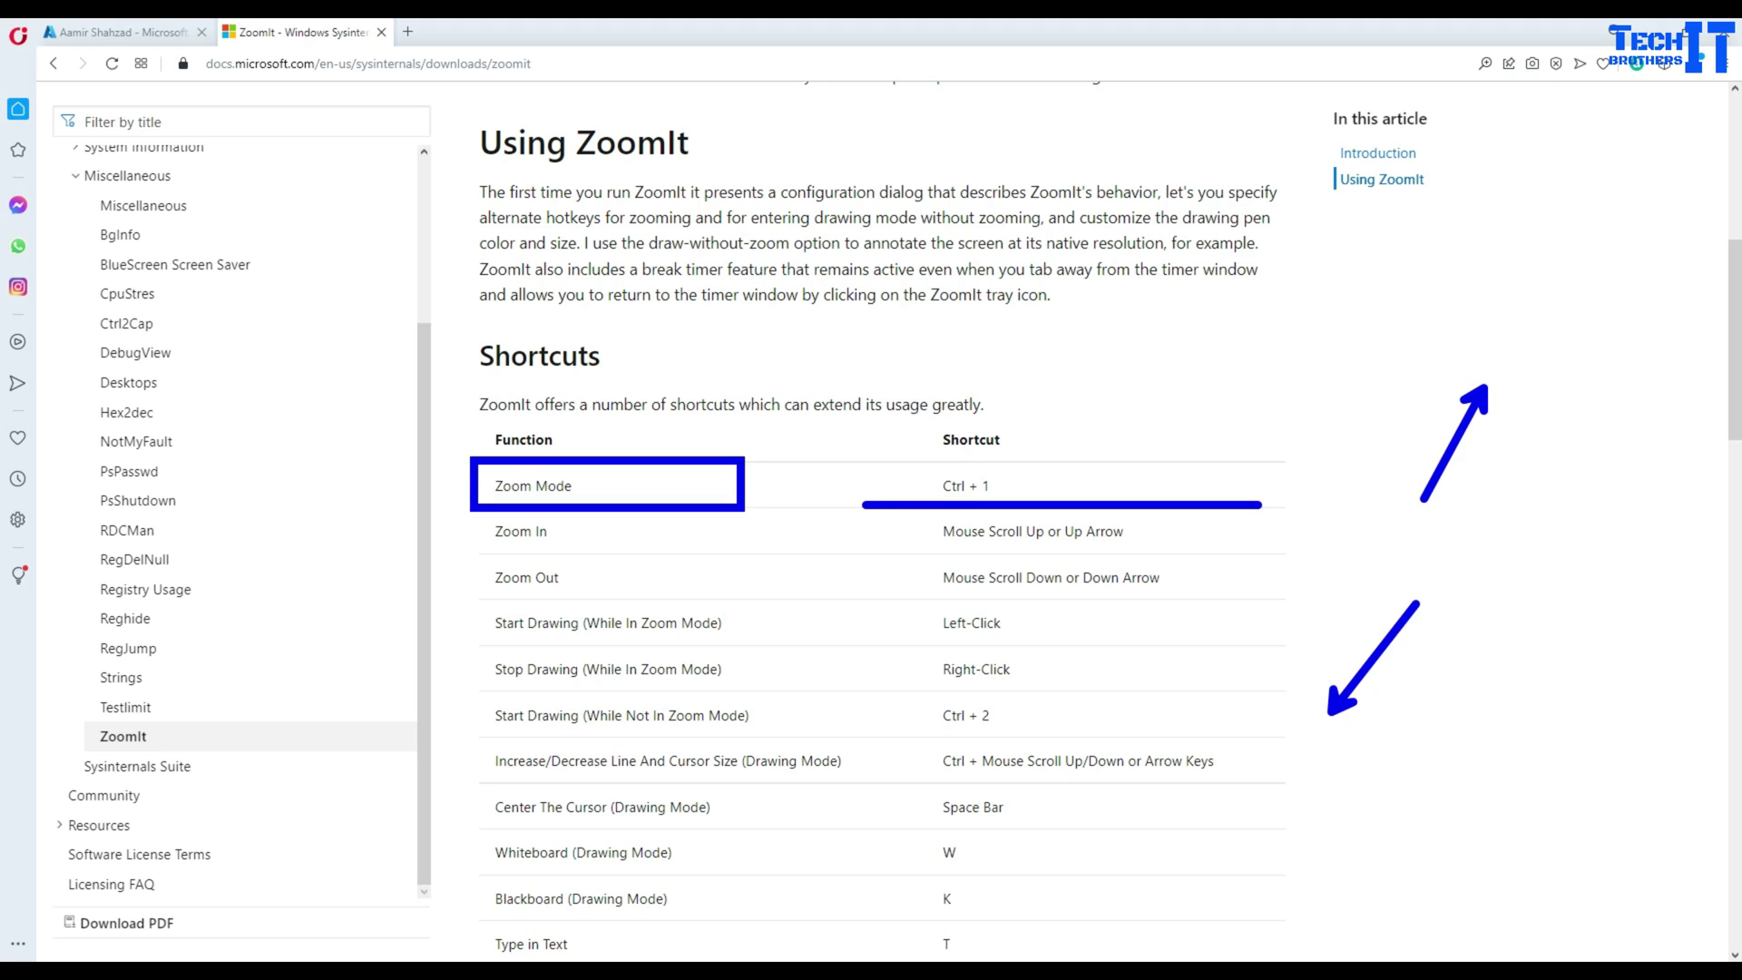
pyautogui.moveTo(811, 278); pyautogui.dragTo(1194, 412)
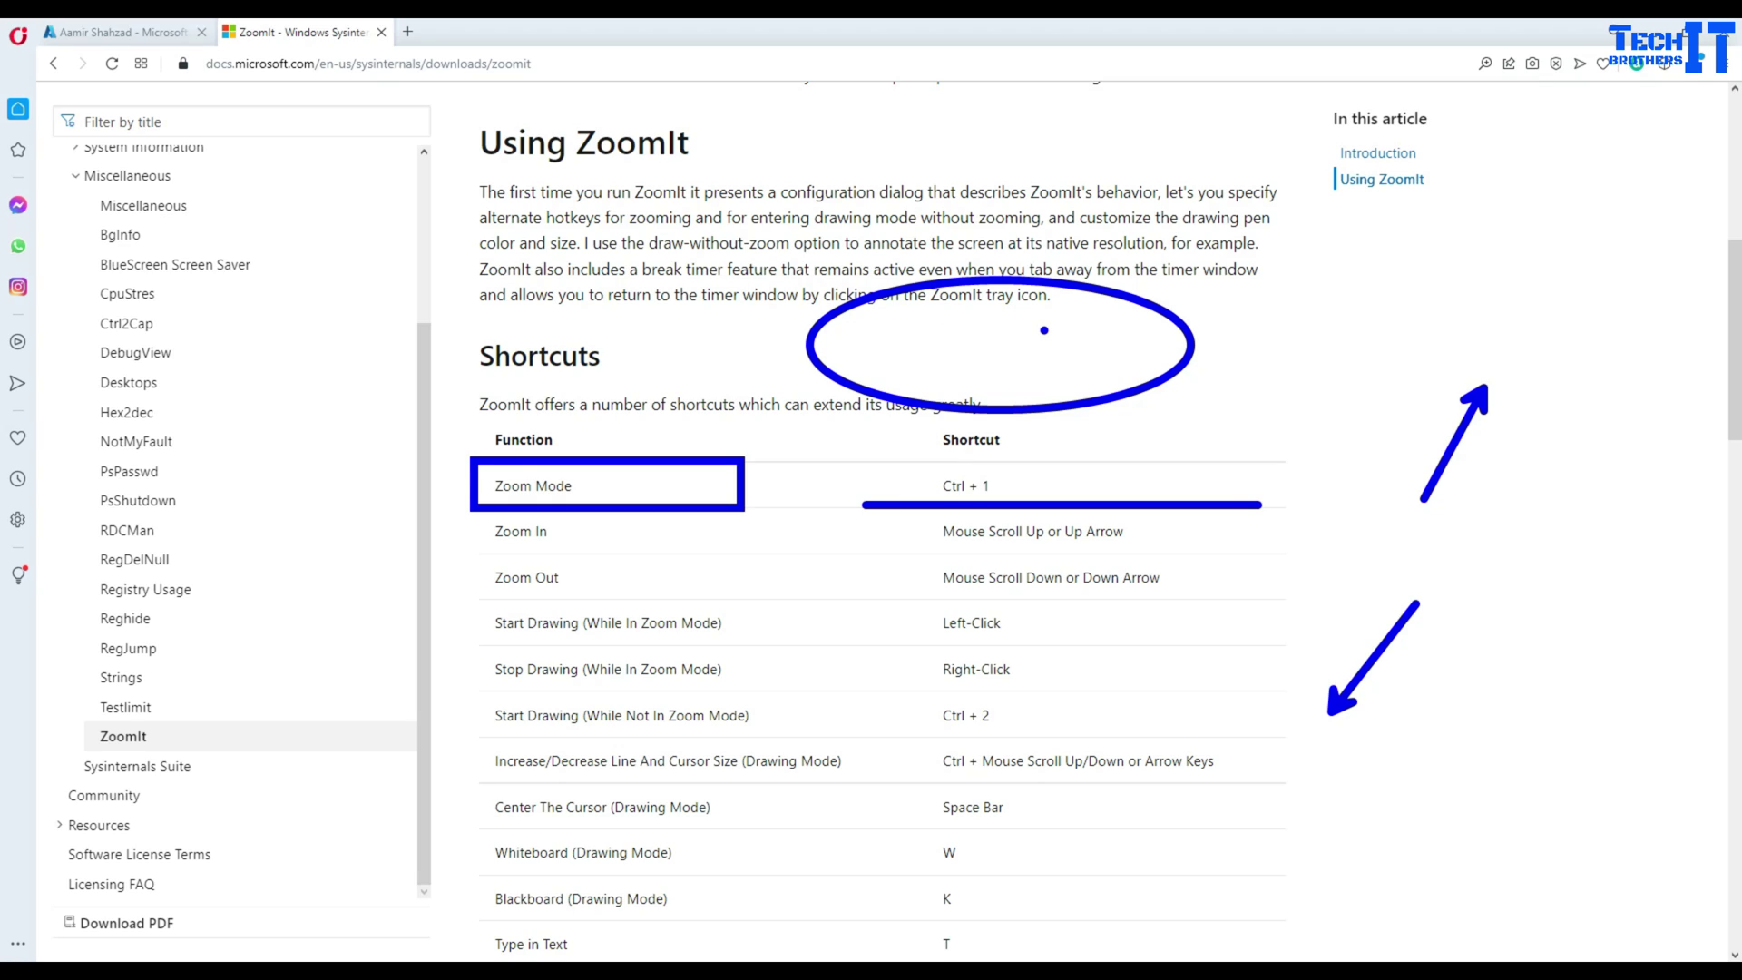
pyautogui.press('e')
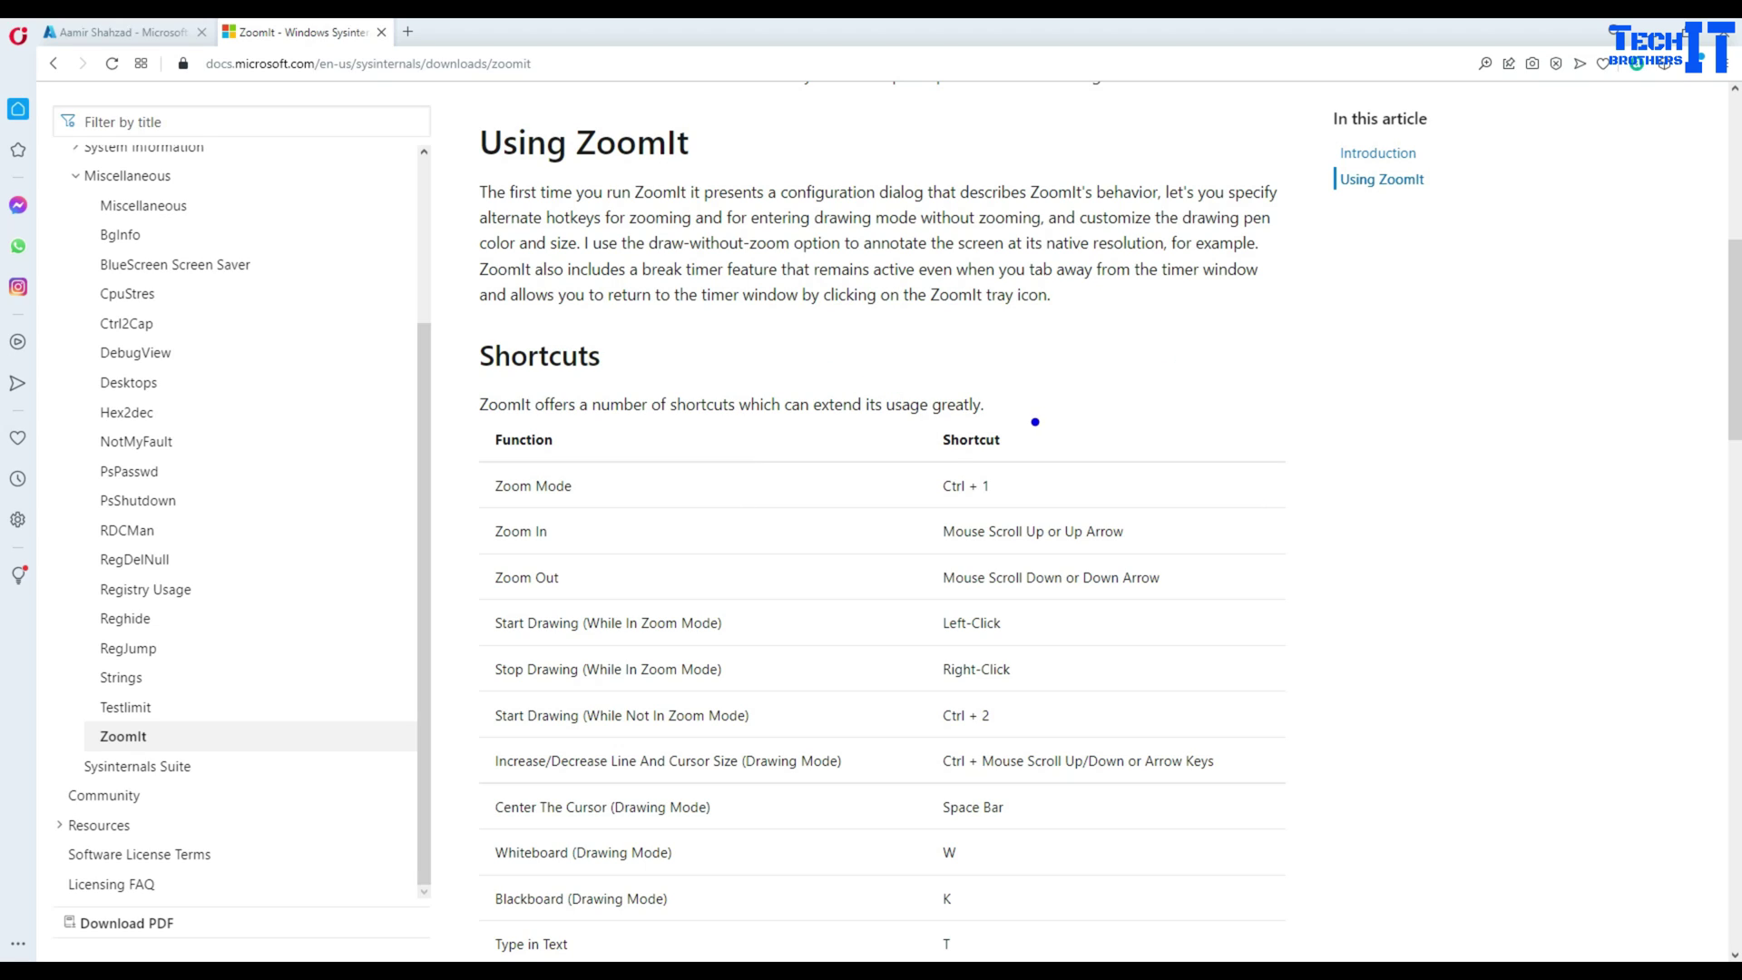
# Leave drawing mode and scroll down to the pen colour rows of the Shortcuts table
pyautogui.press('Escape')
pyautogui.hotkey('ctrl', '2')
pyautogui.press('Escape')
pyautogui.scroll(-6, 1347, 648)
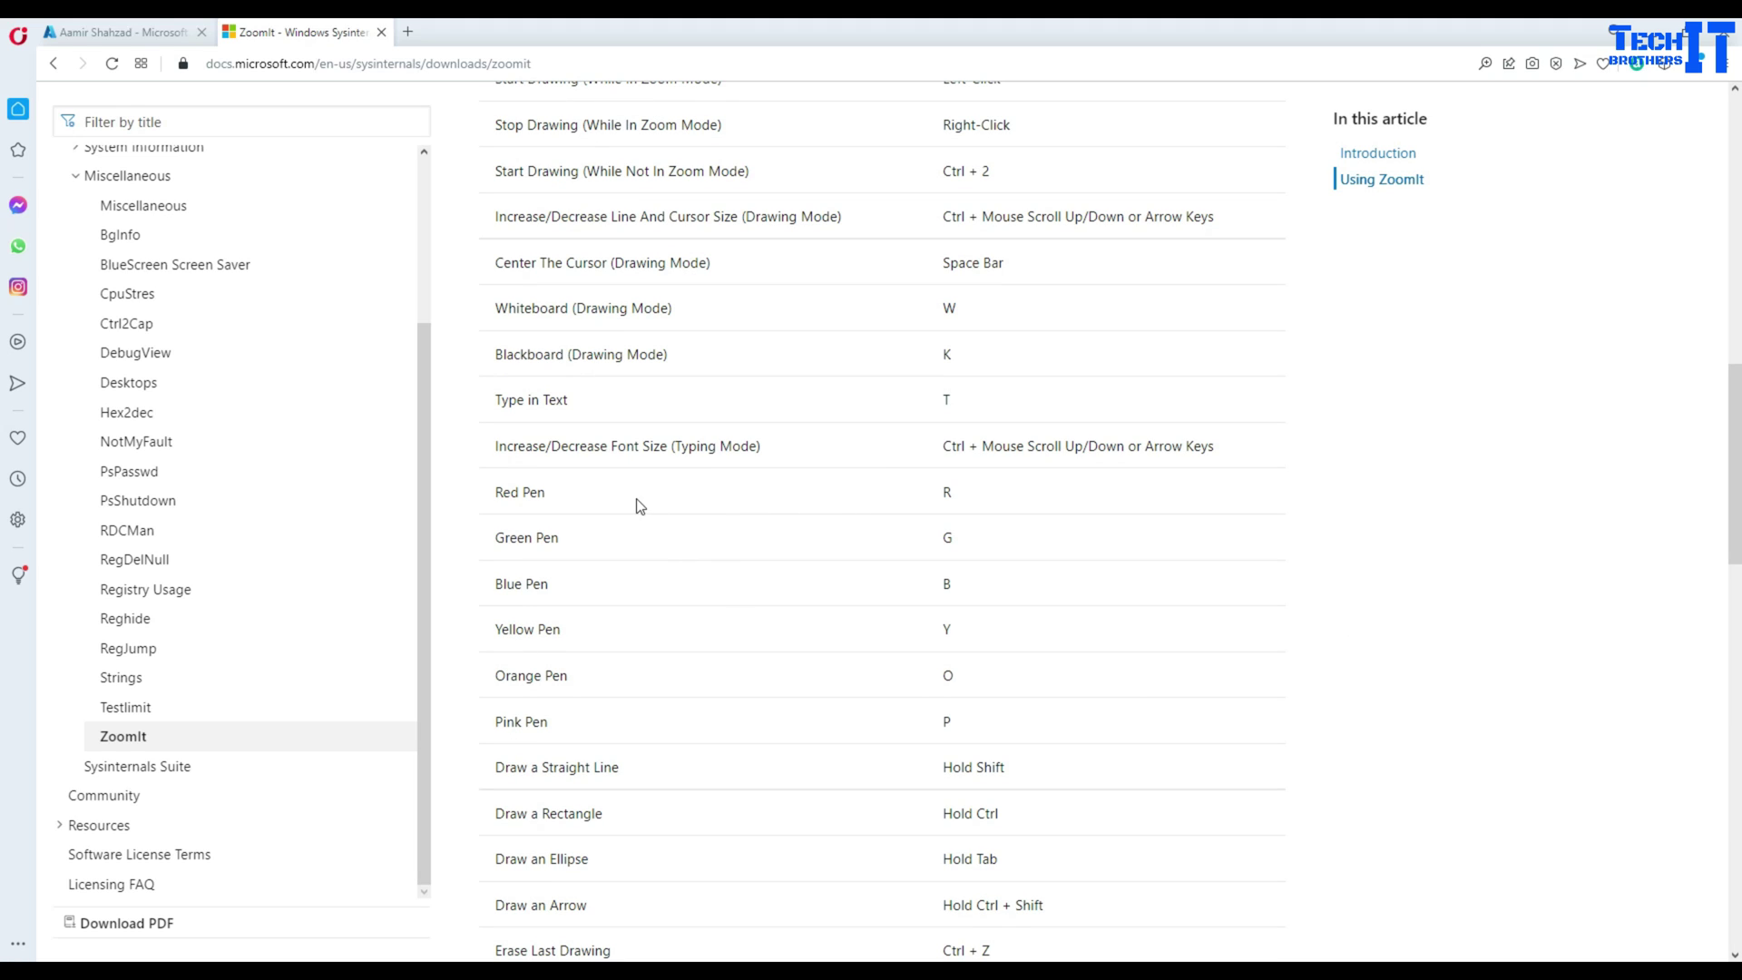
# Highlight the Red Pen label, its R shortcut and Green Pen, then re-enter Ctrl+2 draw mode
pyautogui.moveTo(497, 491); pyautogui.dragTo(547, 494)
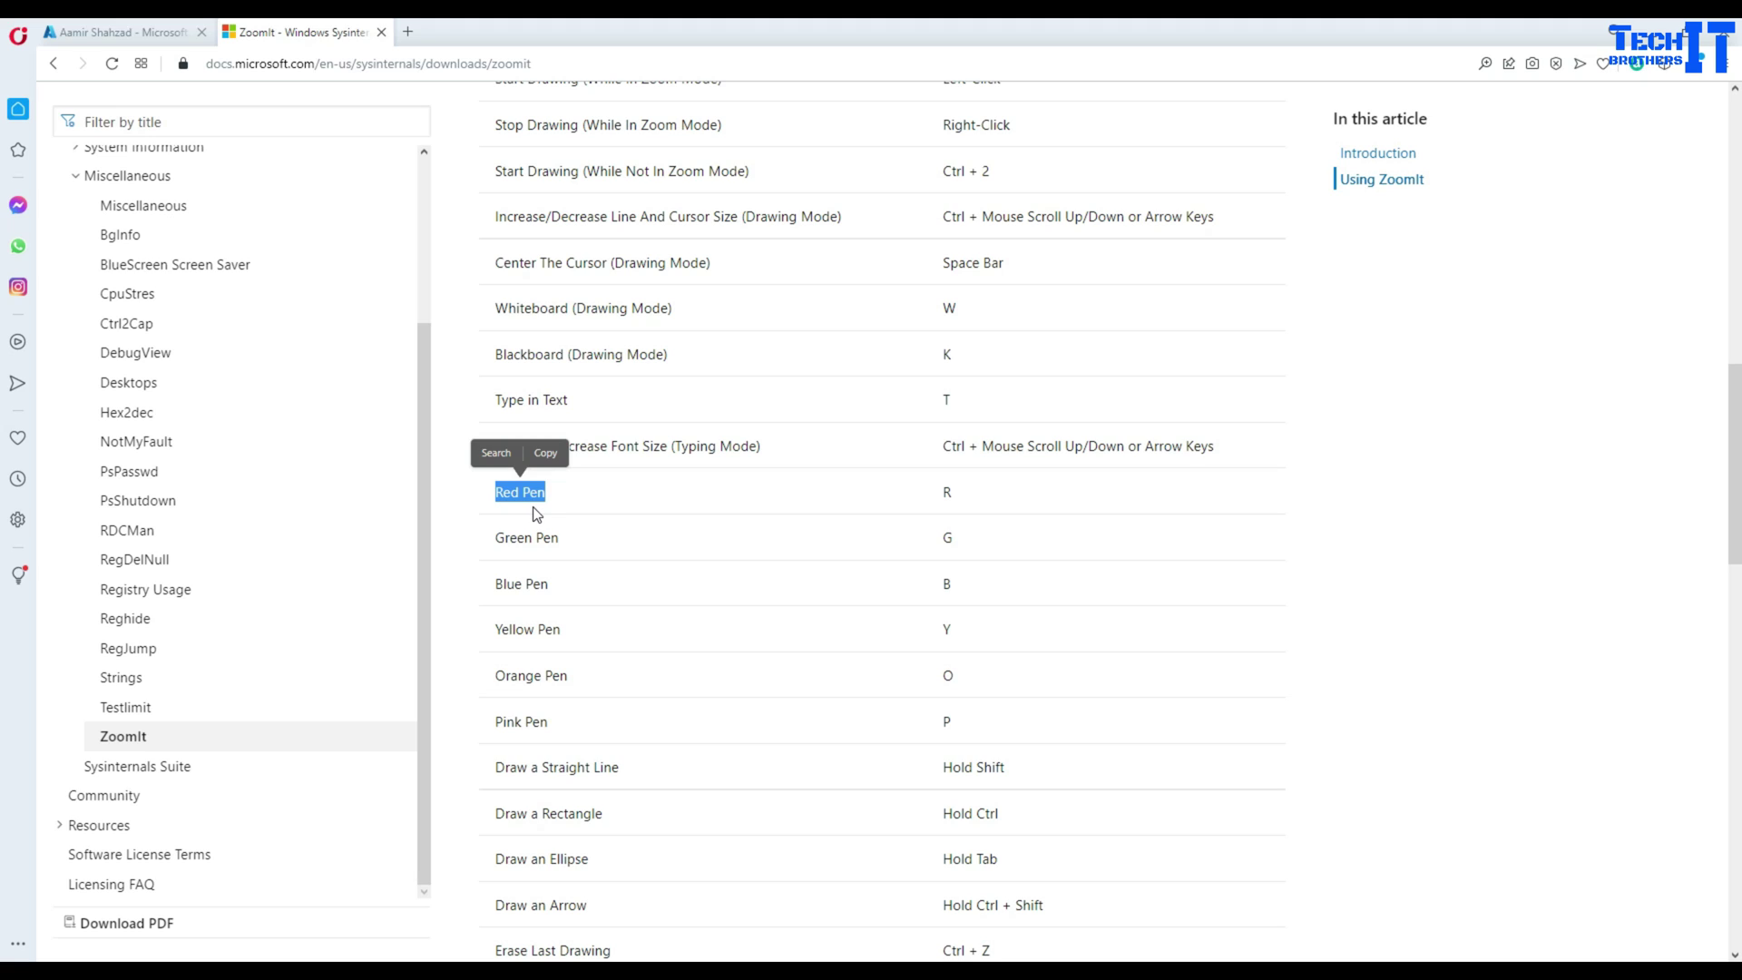
pyautogui.doubleClick(945, 495)
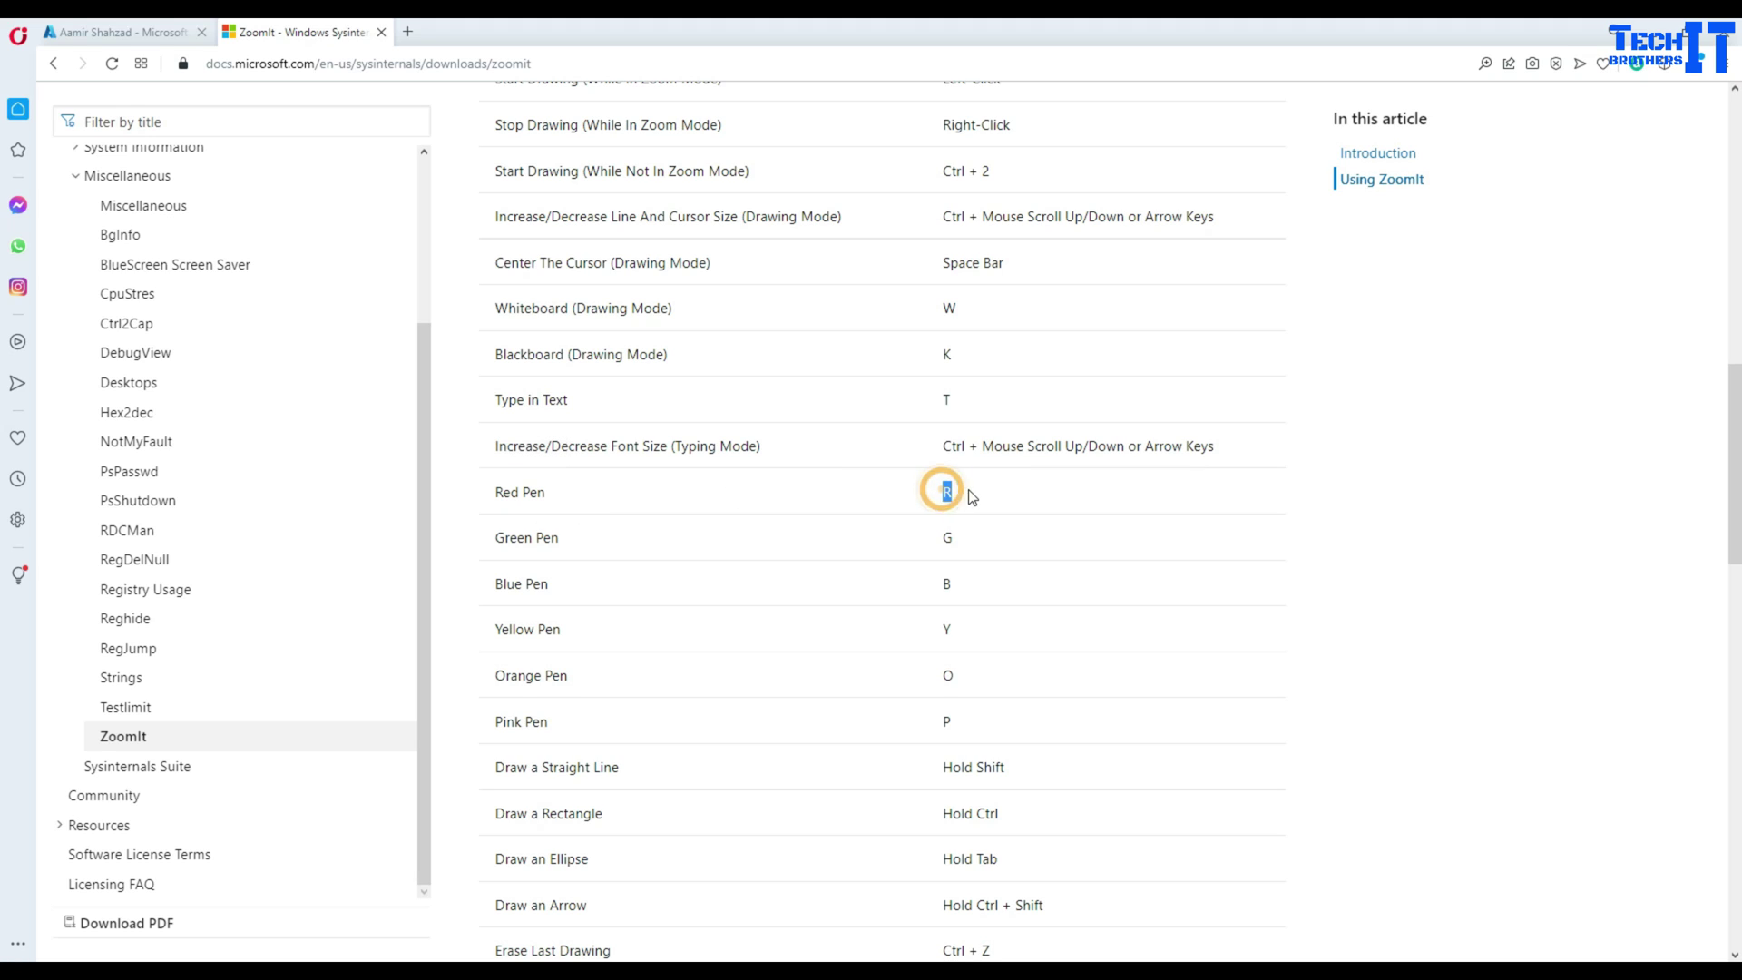
pyautogui.click(496, 544)
pyautogui.moveTo(496, 544); pyautogui.dragTo(575, 540)
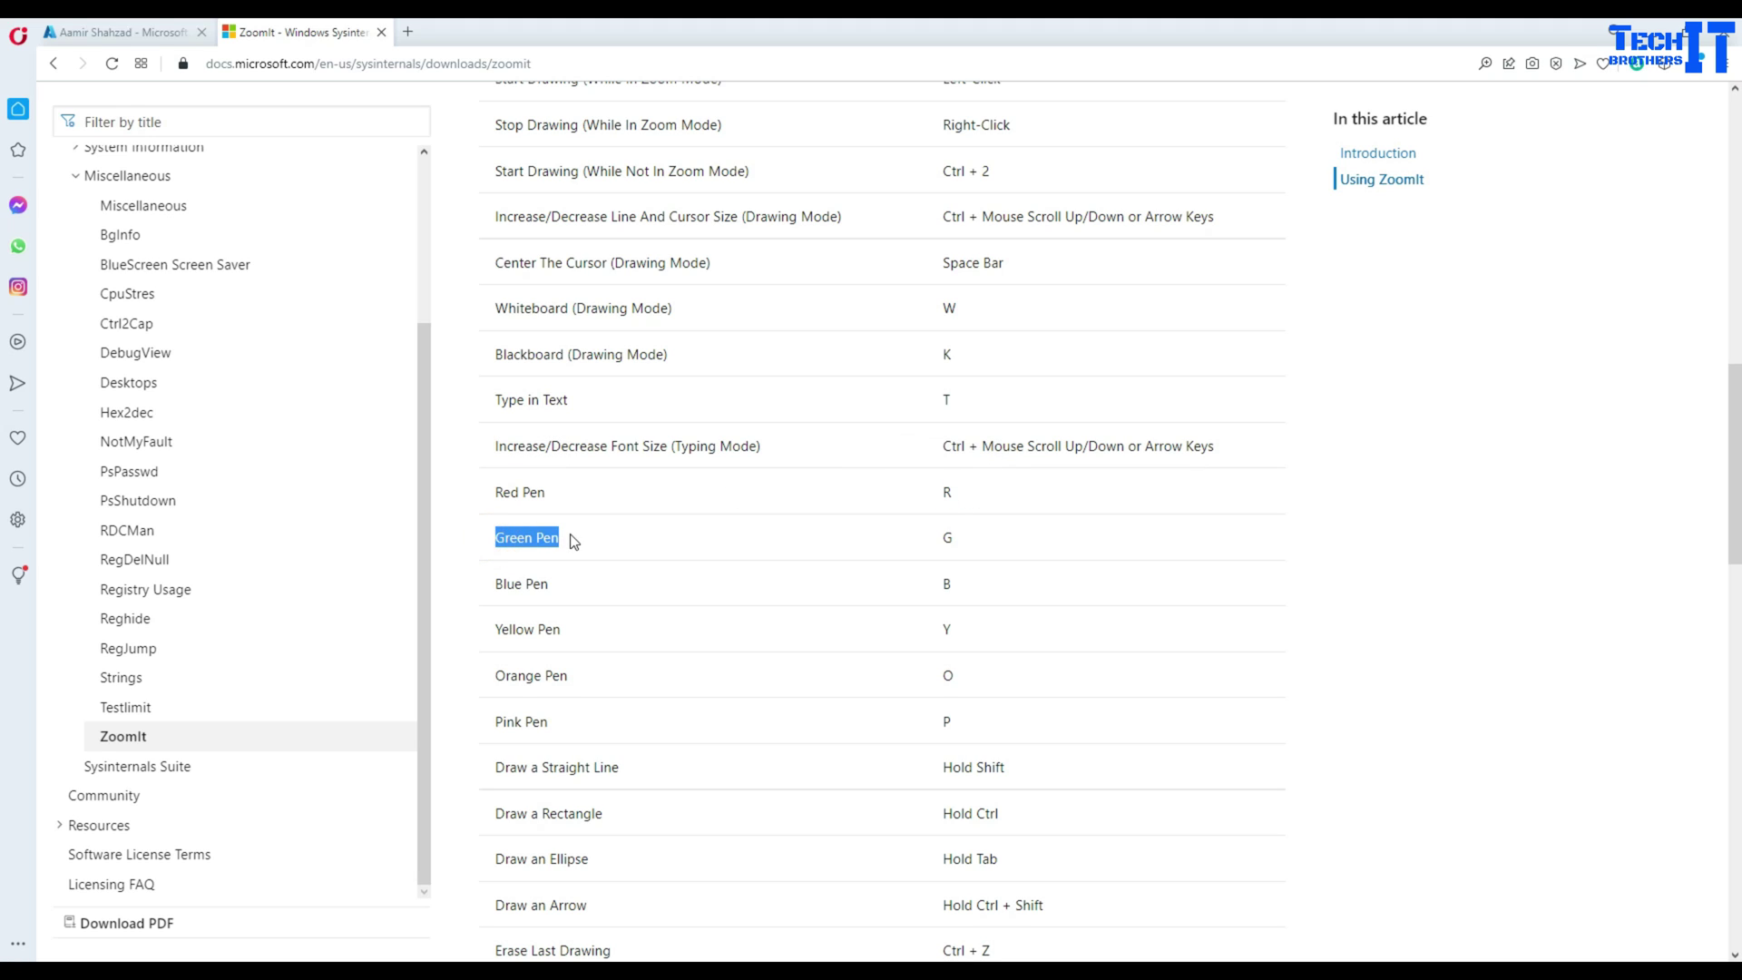
pyautogui.click(801, 541)
pyautogui.hotkey('ctrl', '2')
# Draw a red box around the R shortcut and resize the pen with Ctrl+scroll
pyautogui.moveTo(903, 462)
pyautogui.mouseDown()
pyautogui.moveTo(926, 503)
pyautogui.moveTo(1031, 518)
pyautogui.mouseUp()
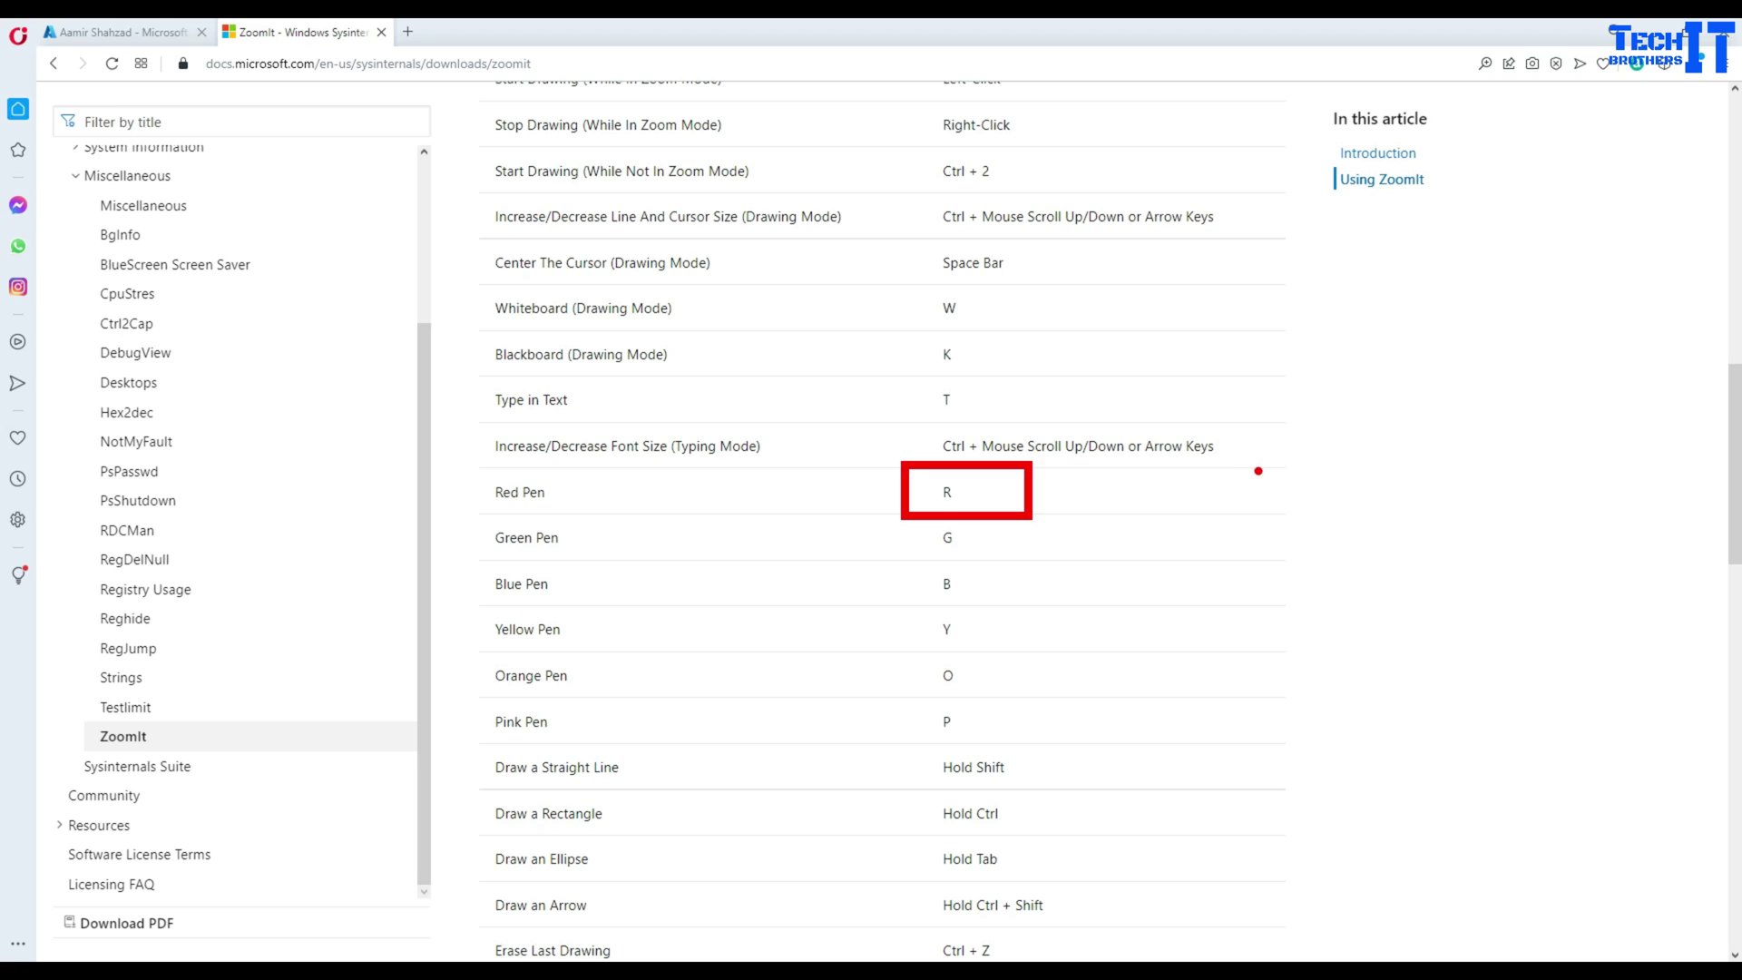
pyautogui.scroll(4, 1258, 469)
pyautogui.scroll(2, 1258, 468)
pyautogui.scroll(-2, 1082, 405)
pyautogui.scroll(-3, 1082, 405)
# Box the Blue Pen B shortcut and the Orange Pen row in red, then undo with Ctrl+Z
pyautogui.moveTo(899, 561)
pyautogui.mouseDown()
pyautogui.moveTo(930, 597)
pyautogui.moveTo(1061, 607)
pyautogui.mouseUp()
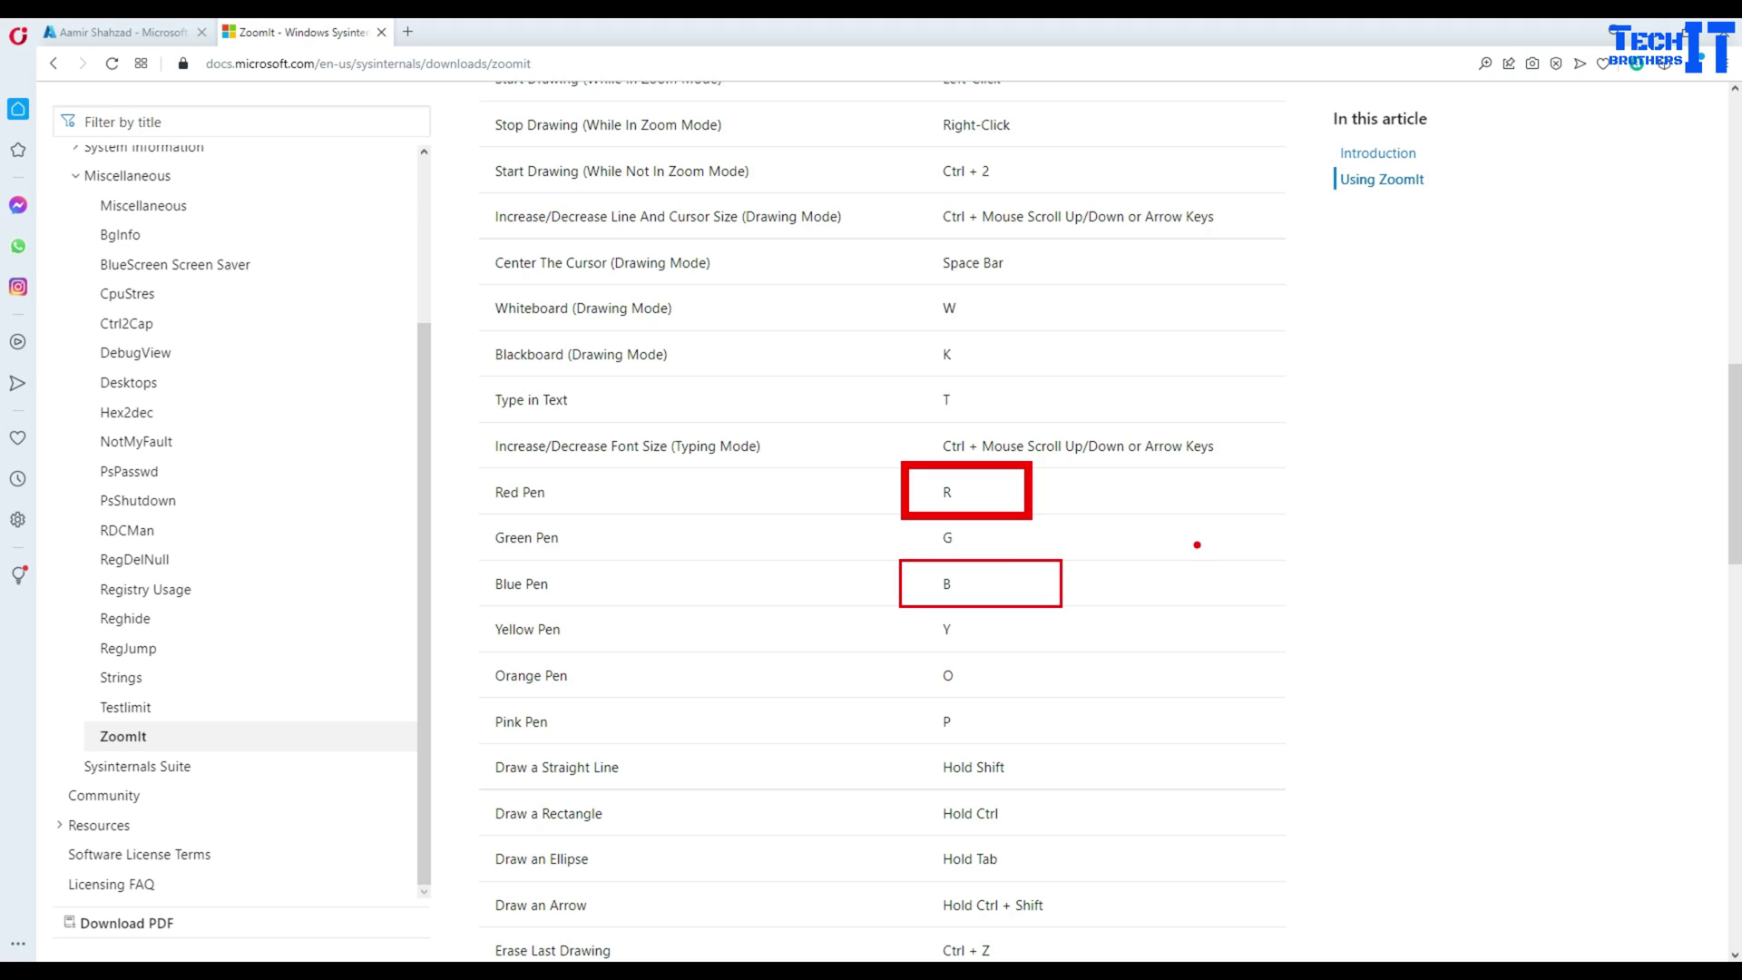
pyautogui.scroll(3, 1197, 544)
pyautogui.moveTo(483, 649); pyautogui.dragTo(856, 701)
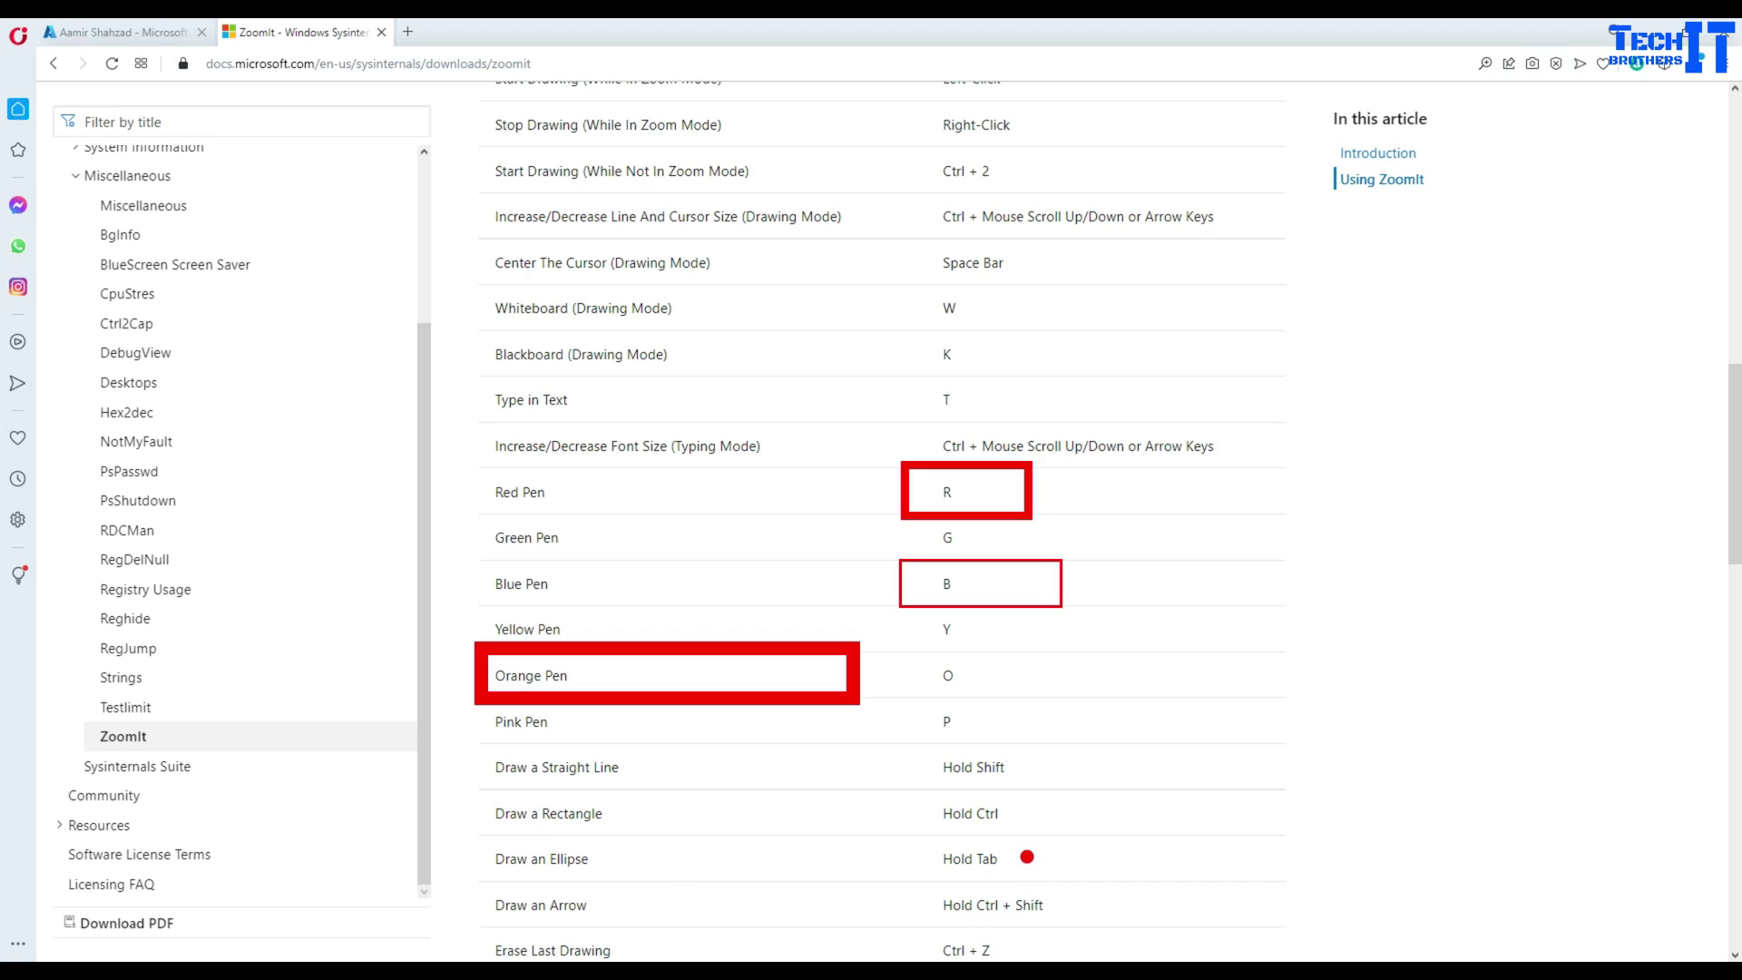
pyautogui.hotkey('ctrl', 'z')
pyautogui.hotkey('ctrl', 'z')
pyautogui.hotkey('ctrl', 'z')
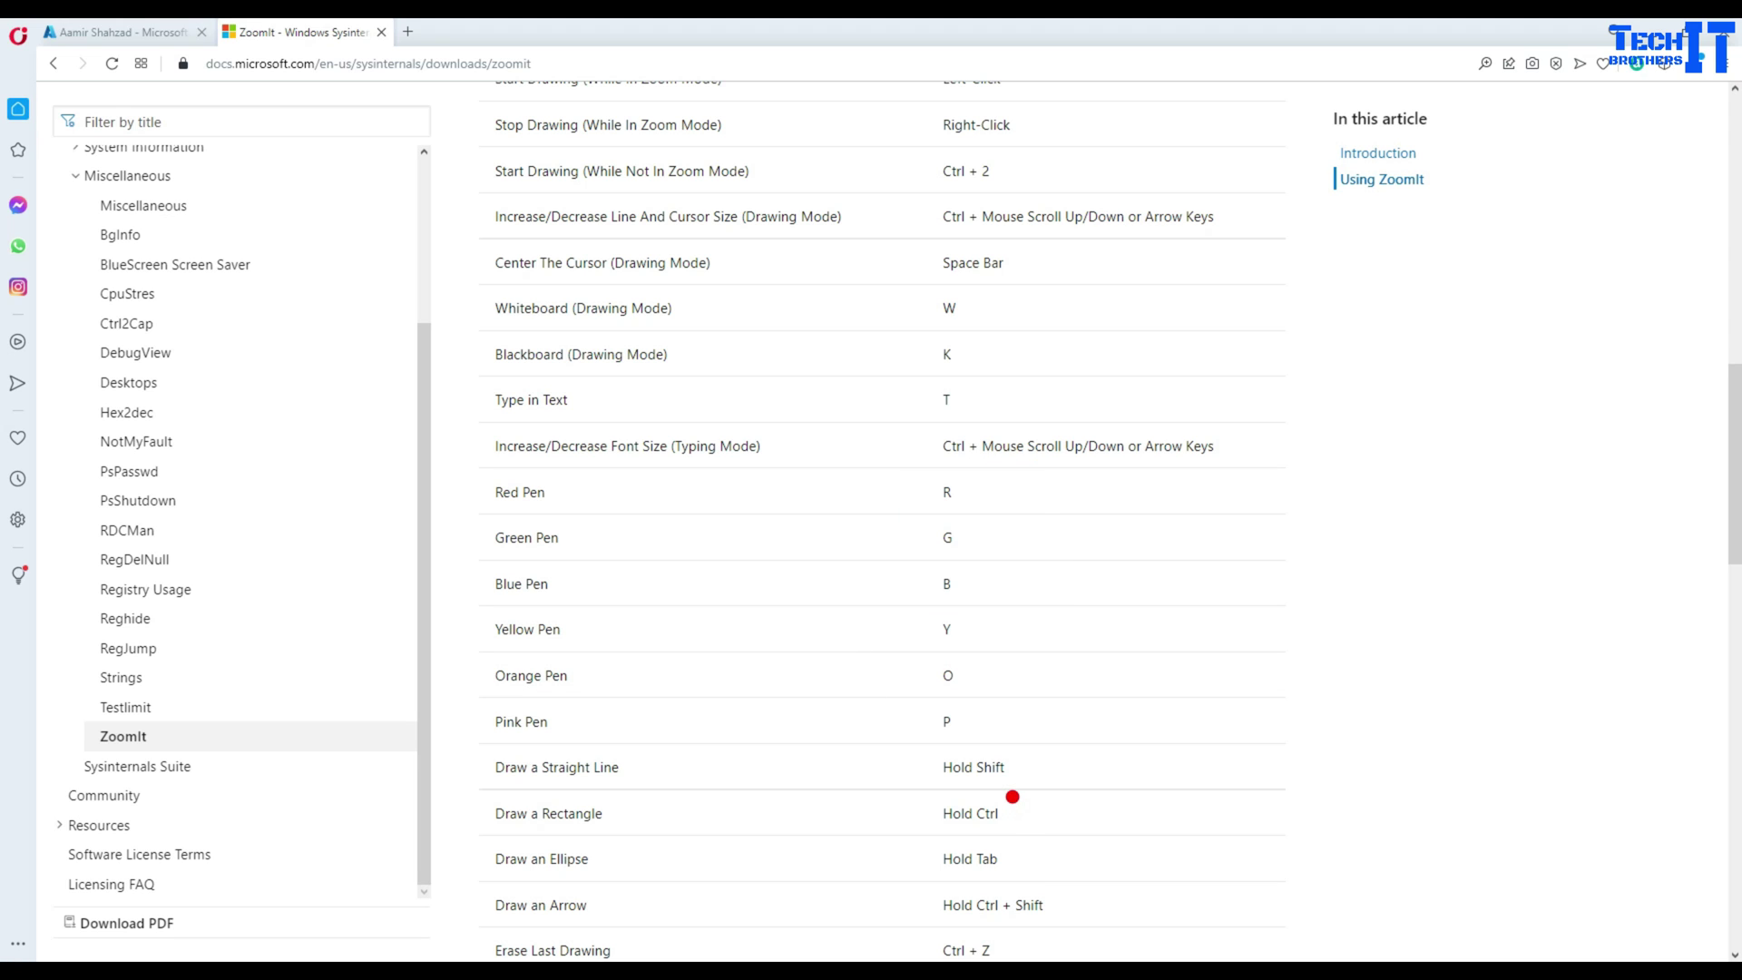
# Exit drawing, scroll down to the v5.10 options screenshot, then back up to the Shortcuts table
pyautogui.press('Escape')
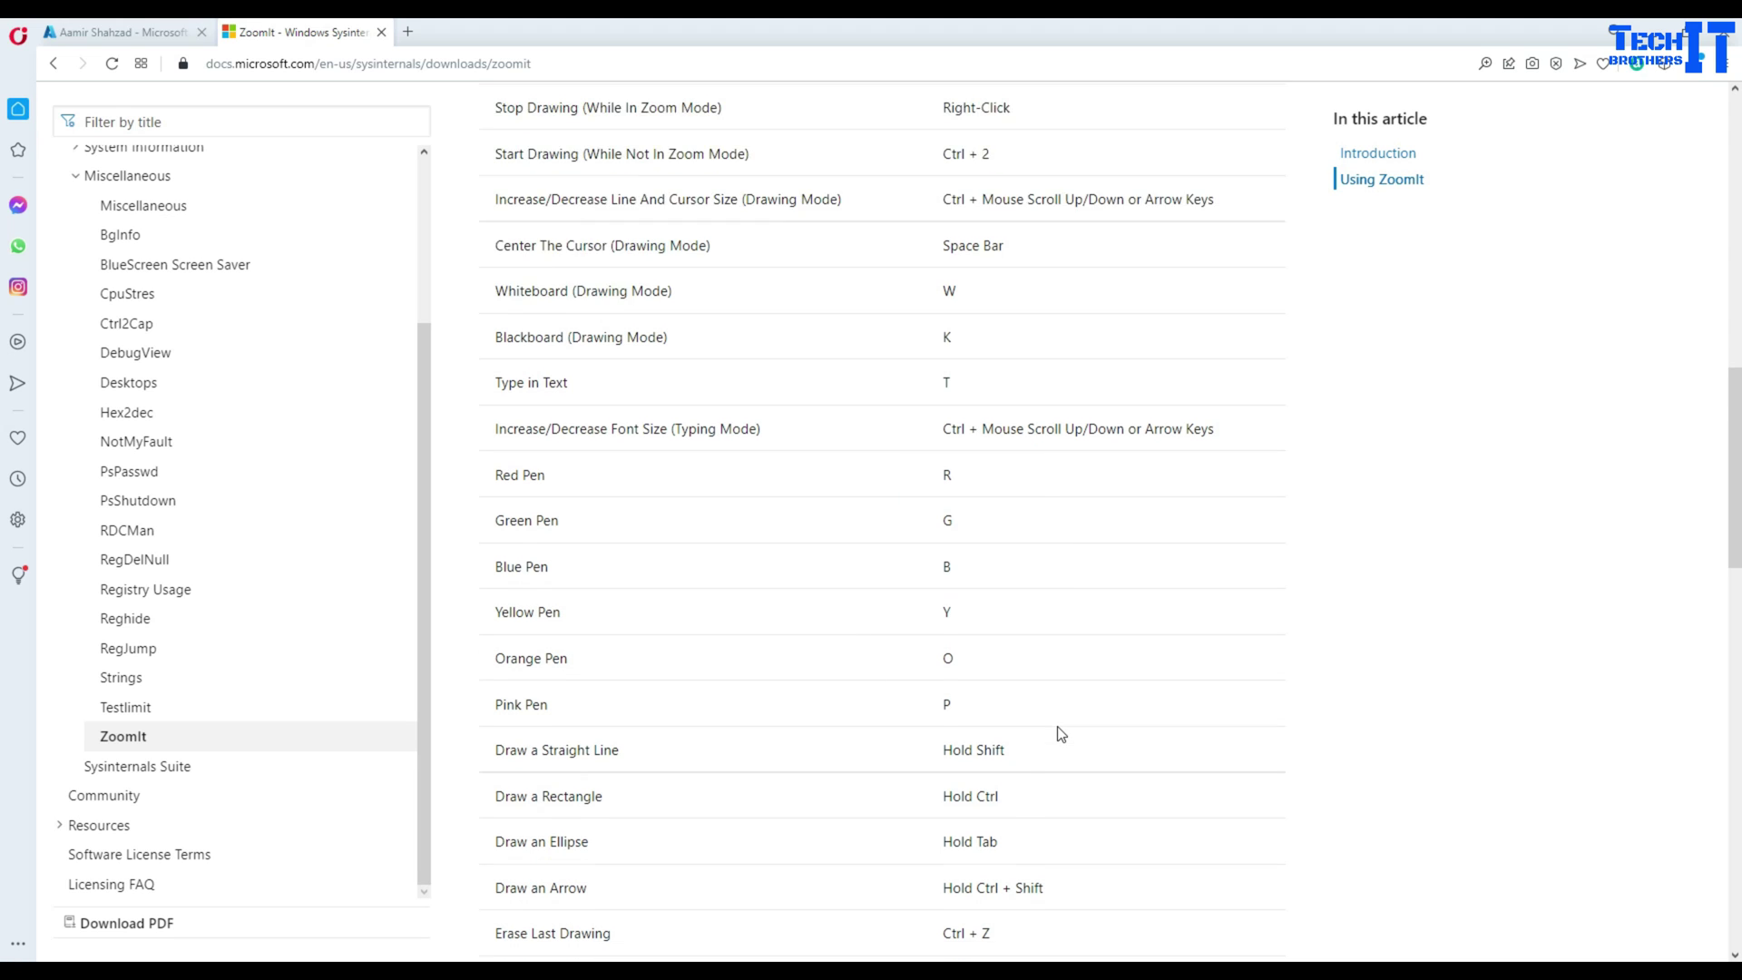
pyautogui.scroll(-4, 1060, 733)
pyautogui.scroll(-2, 1060, 734)
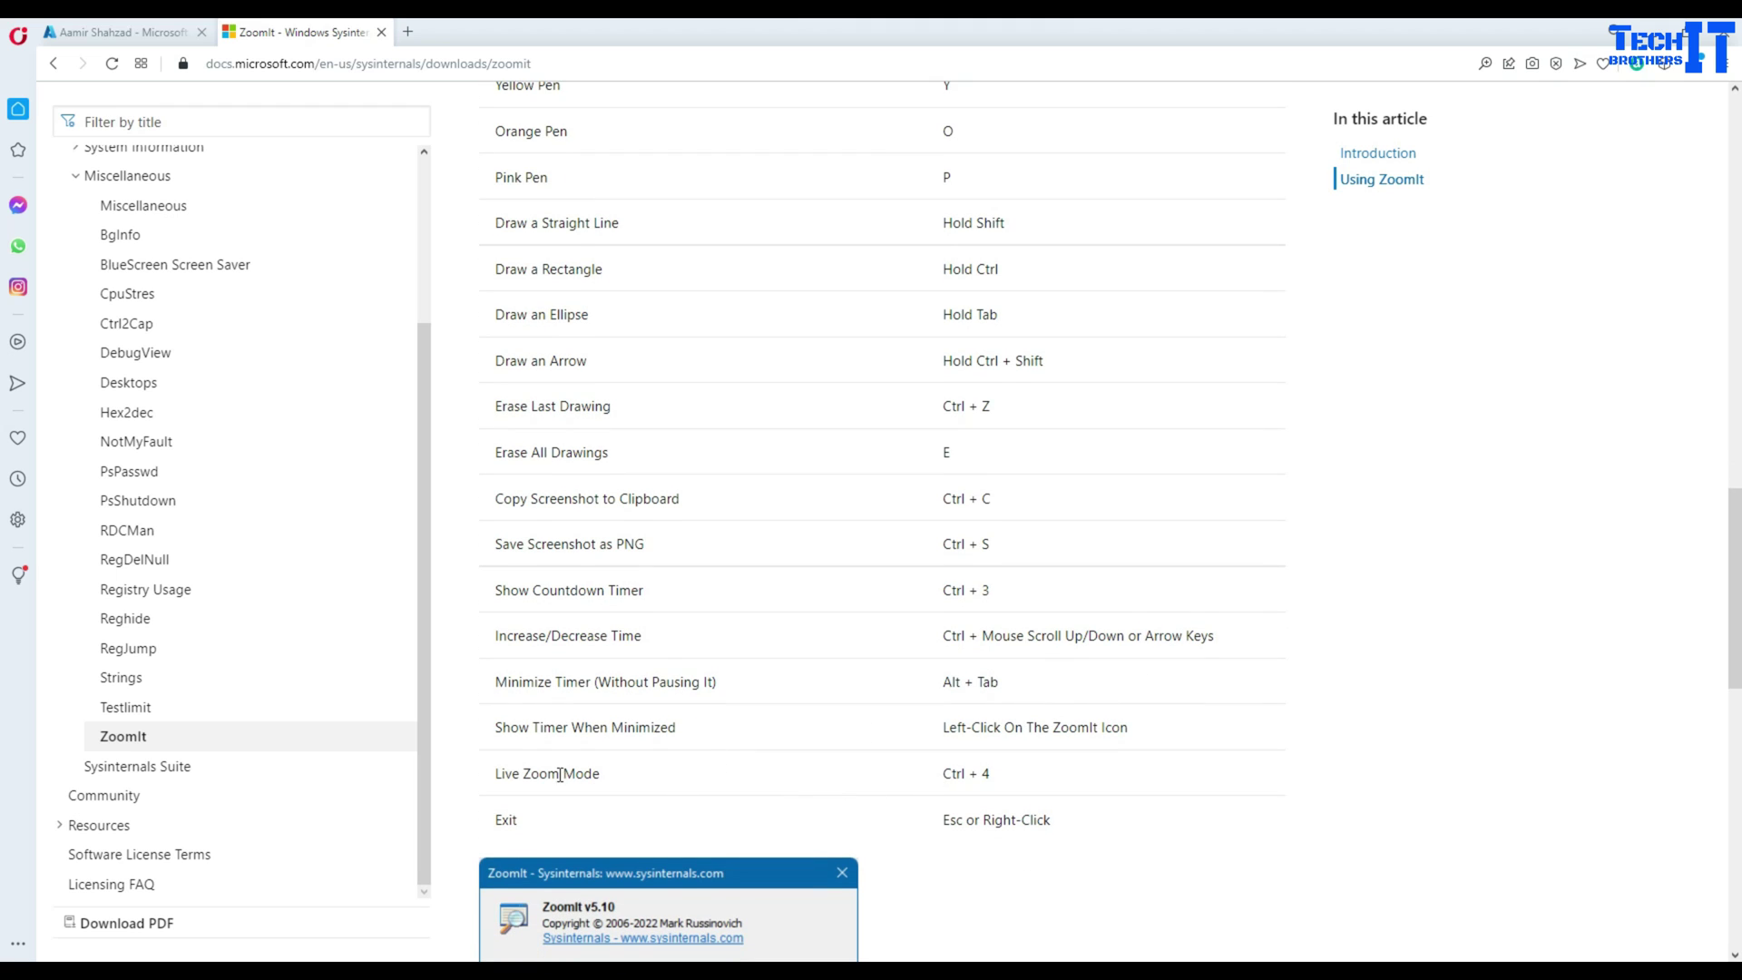
pyautogui.scroll(-4, 866, 742)
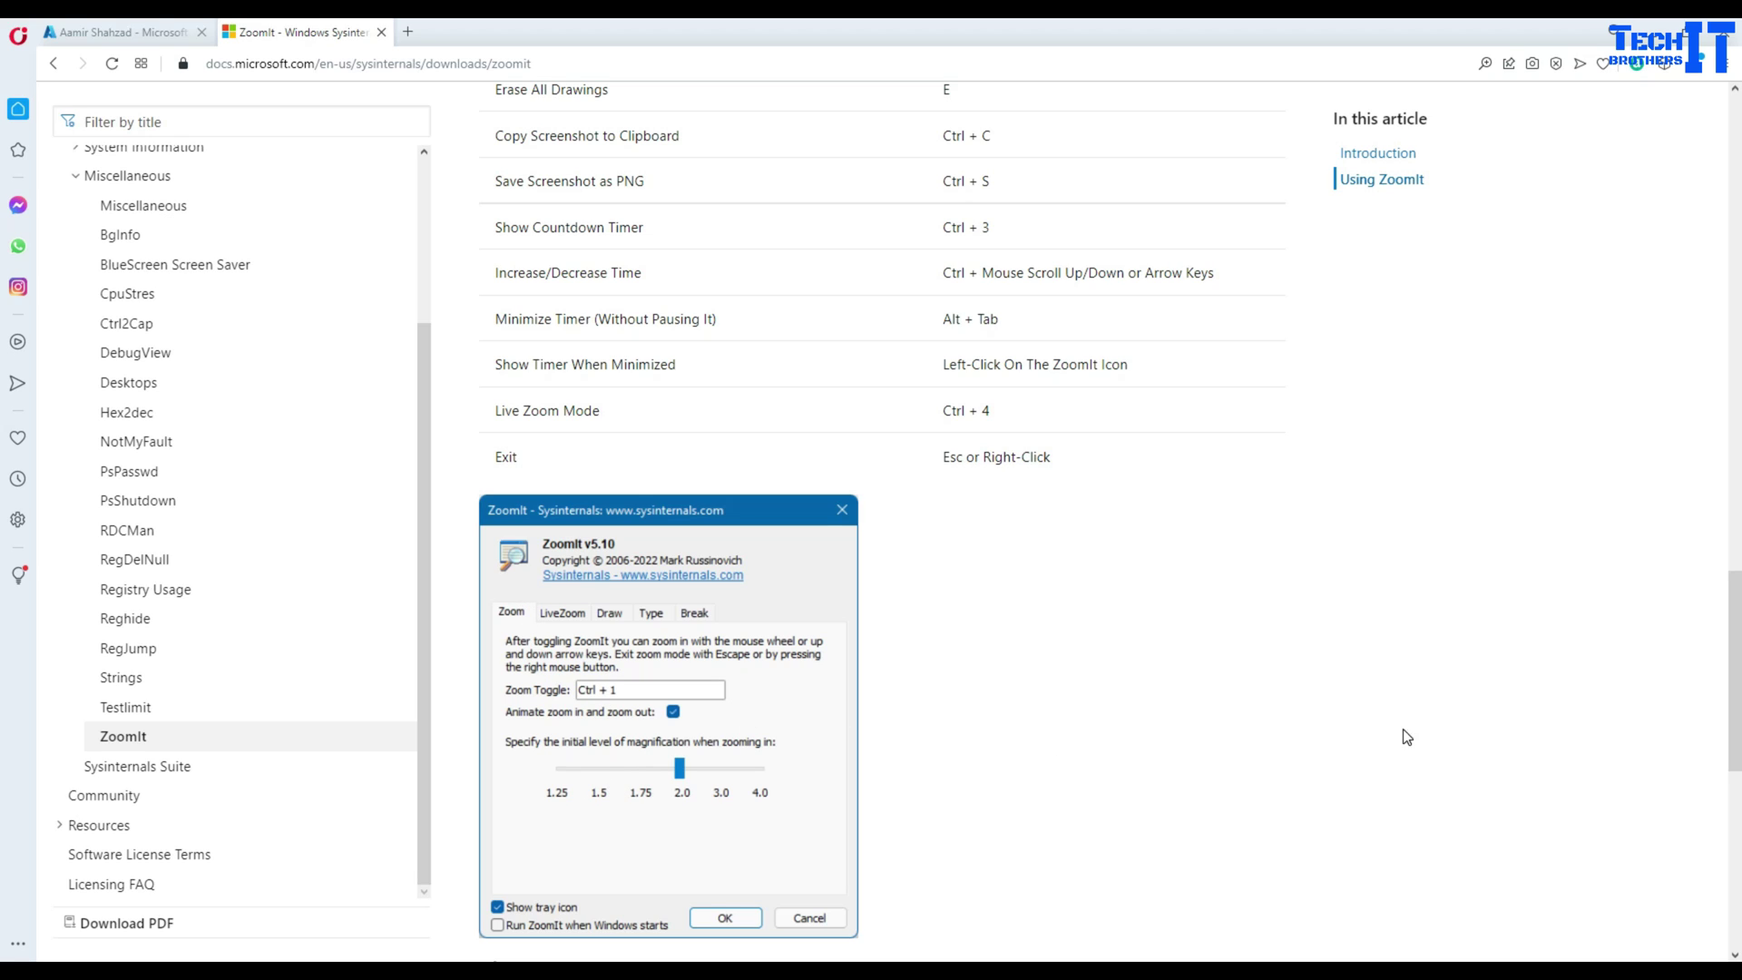
pyautogui.scroll(5, 1179, 653)
pyautogui.scroll(5, 1177, 649)
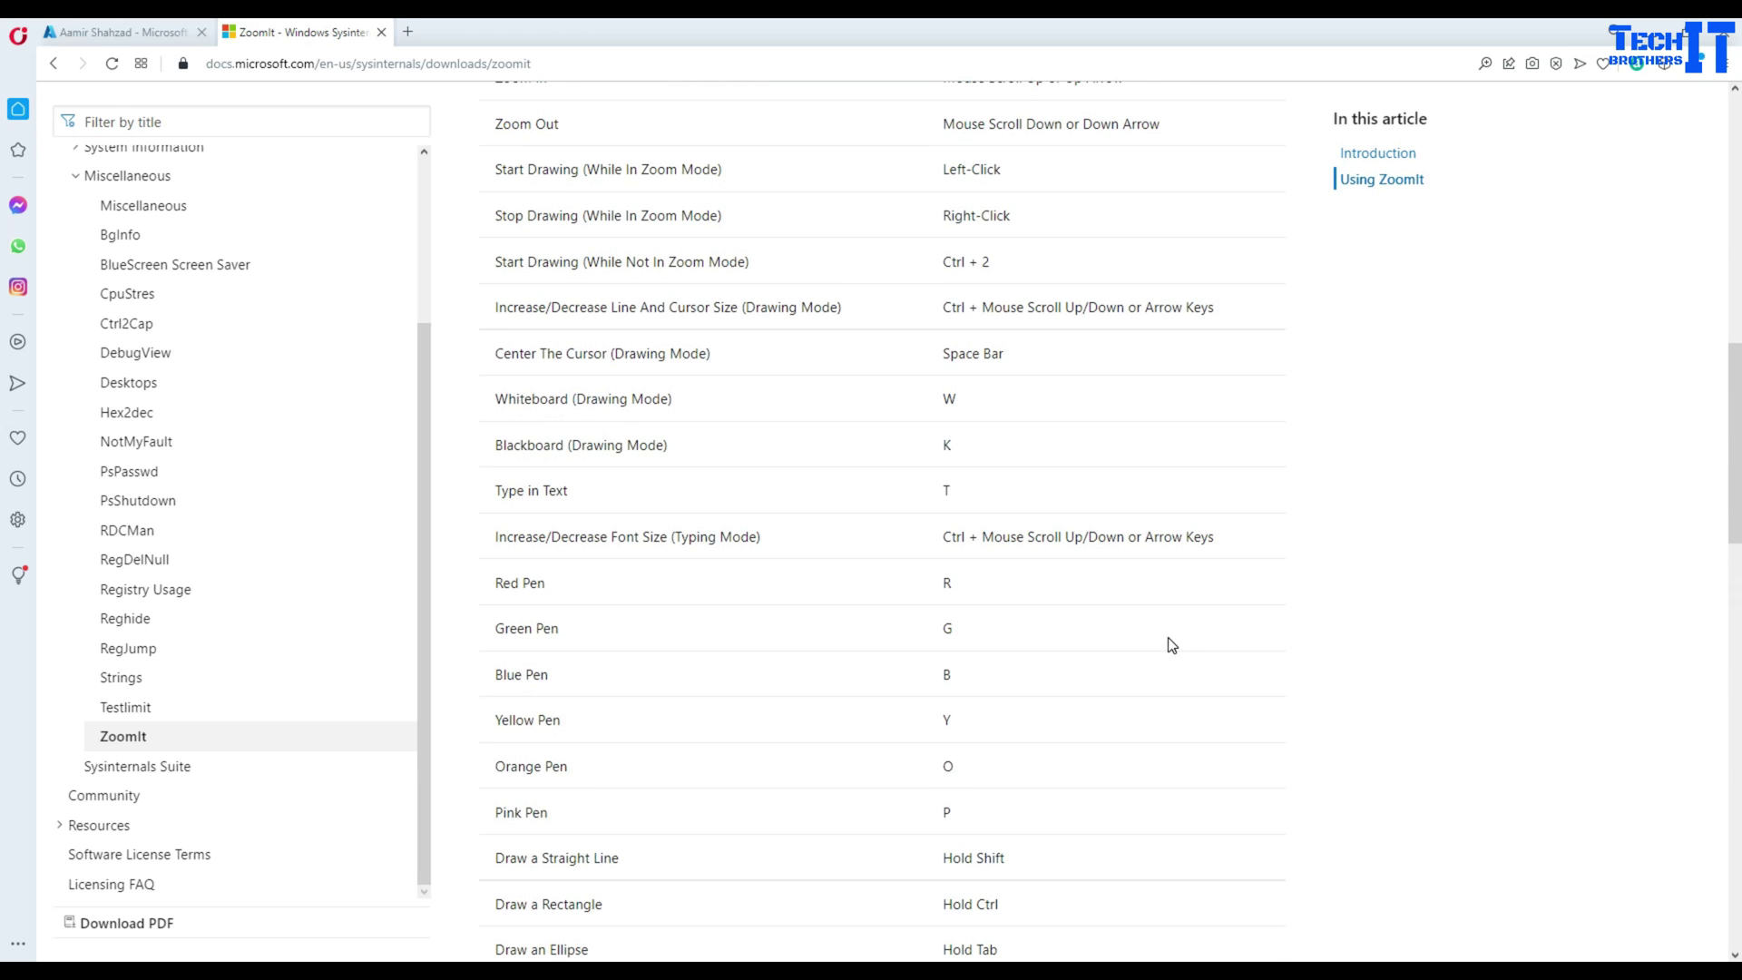
pyautogui.scroll(3, 1172, 642)
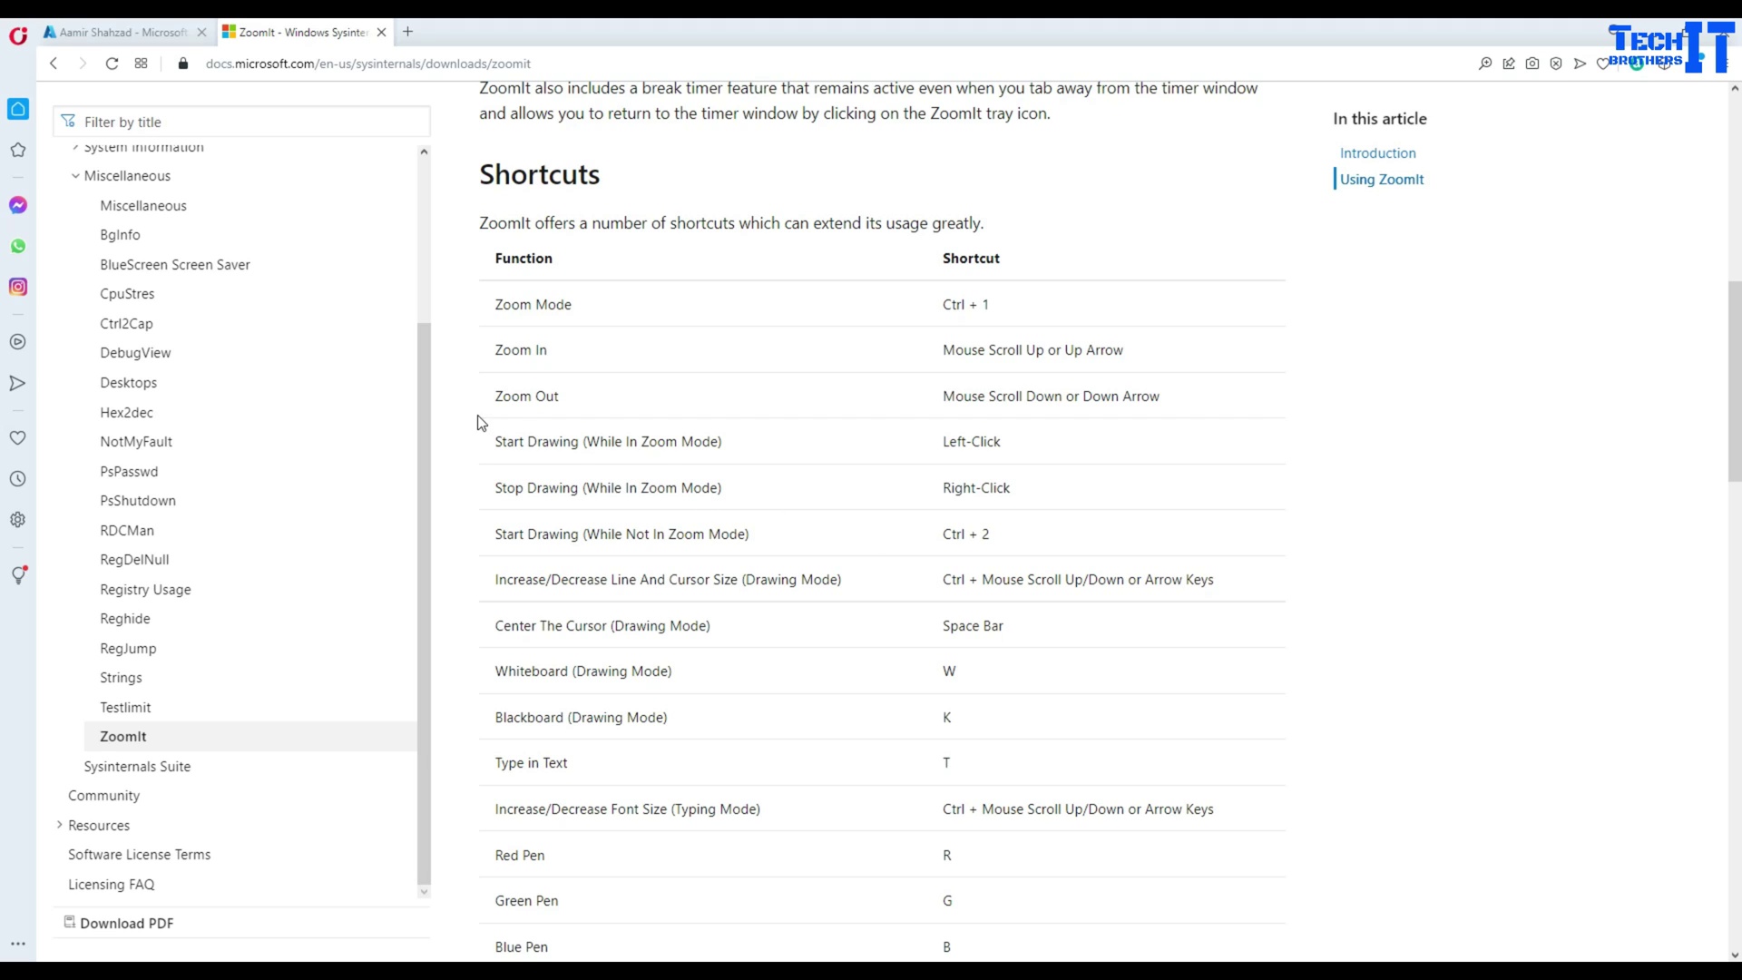
# With a thinner red pen, box and arrow the Start Drawing (While In Zoom Mode) row, then undo both
pyautogui.hotkey('ctrl', '2')
pyautogui.press('Down')
pyautogui.press('Down')
pyautogui.press('Down')
pyautogui.moveTo(483, 416)
pyautogui.mouseDown()
pyautogui.moveTo(594, 464)
pyautogui.moveTo(749, 465)
pyautogui.mouseUp()
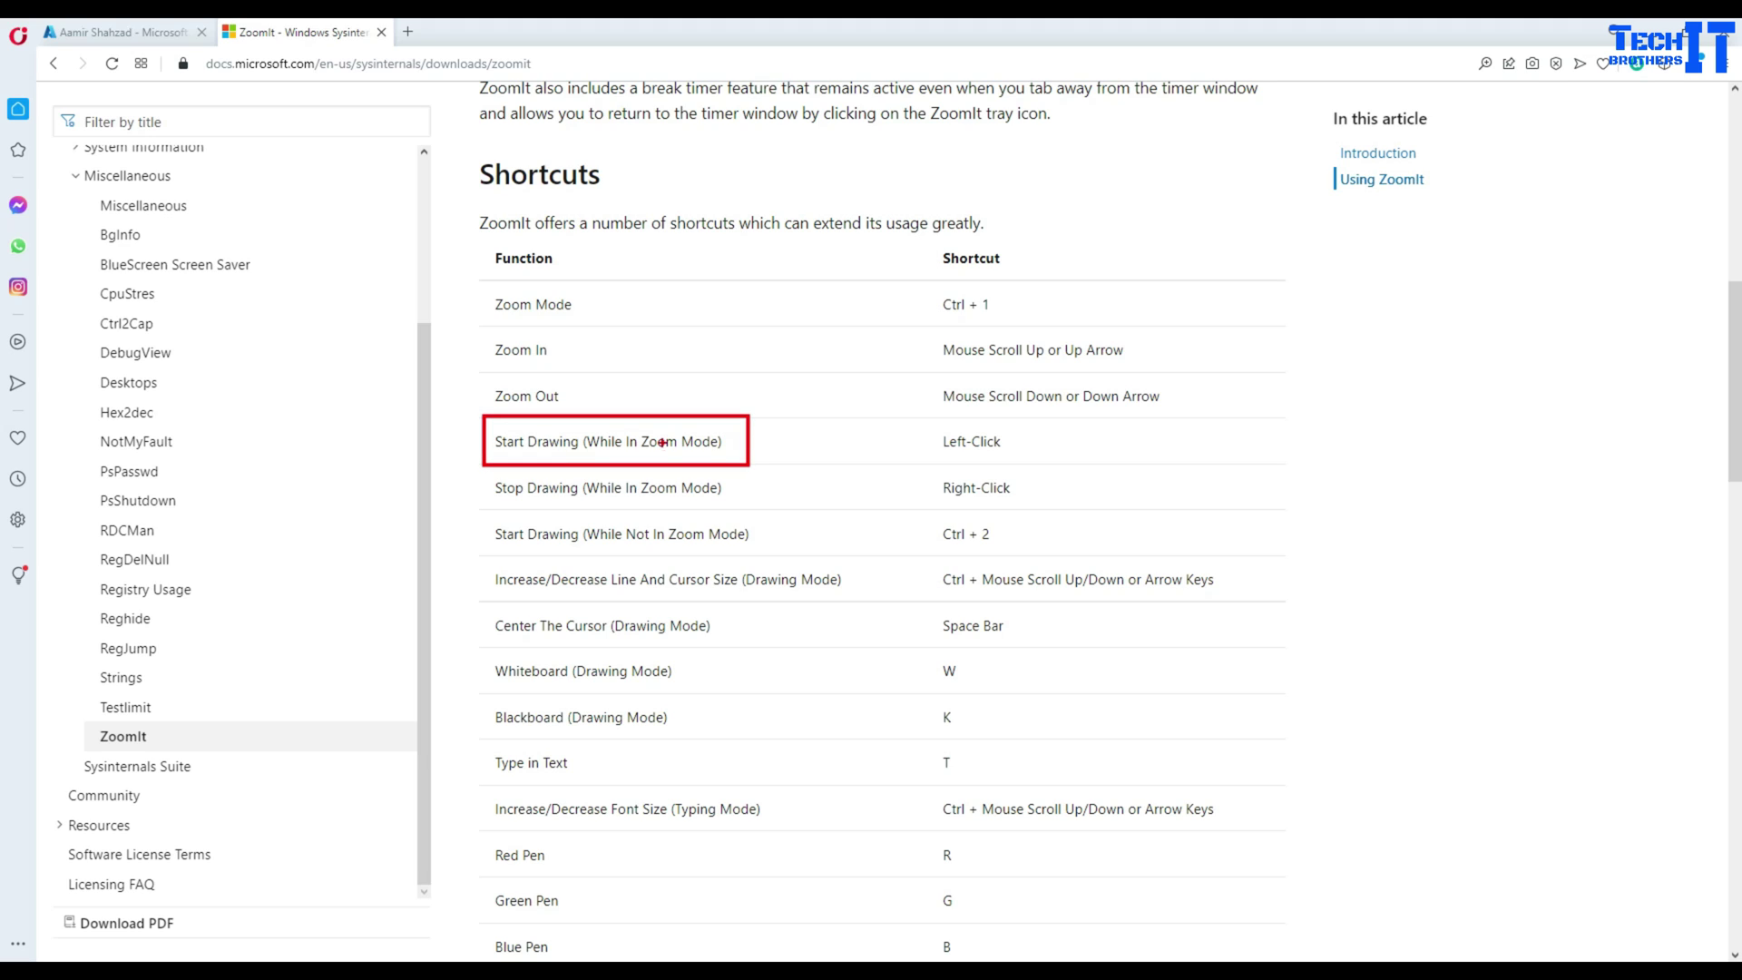
pyautogui.moveTo(707, 358)
pyautogui.mouseDown()
pyautogui.moveTo(670, 440)
pyautogui.moveTo(710, 529)
pyautogui.mouseUp()
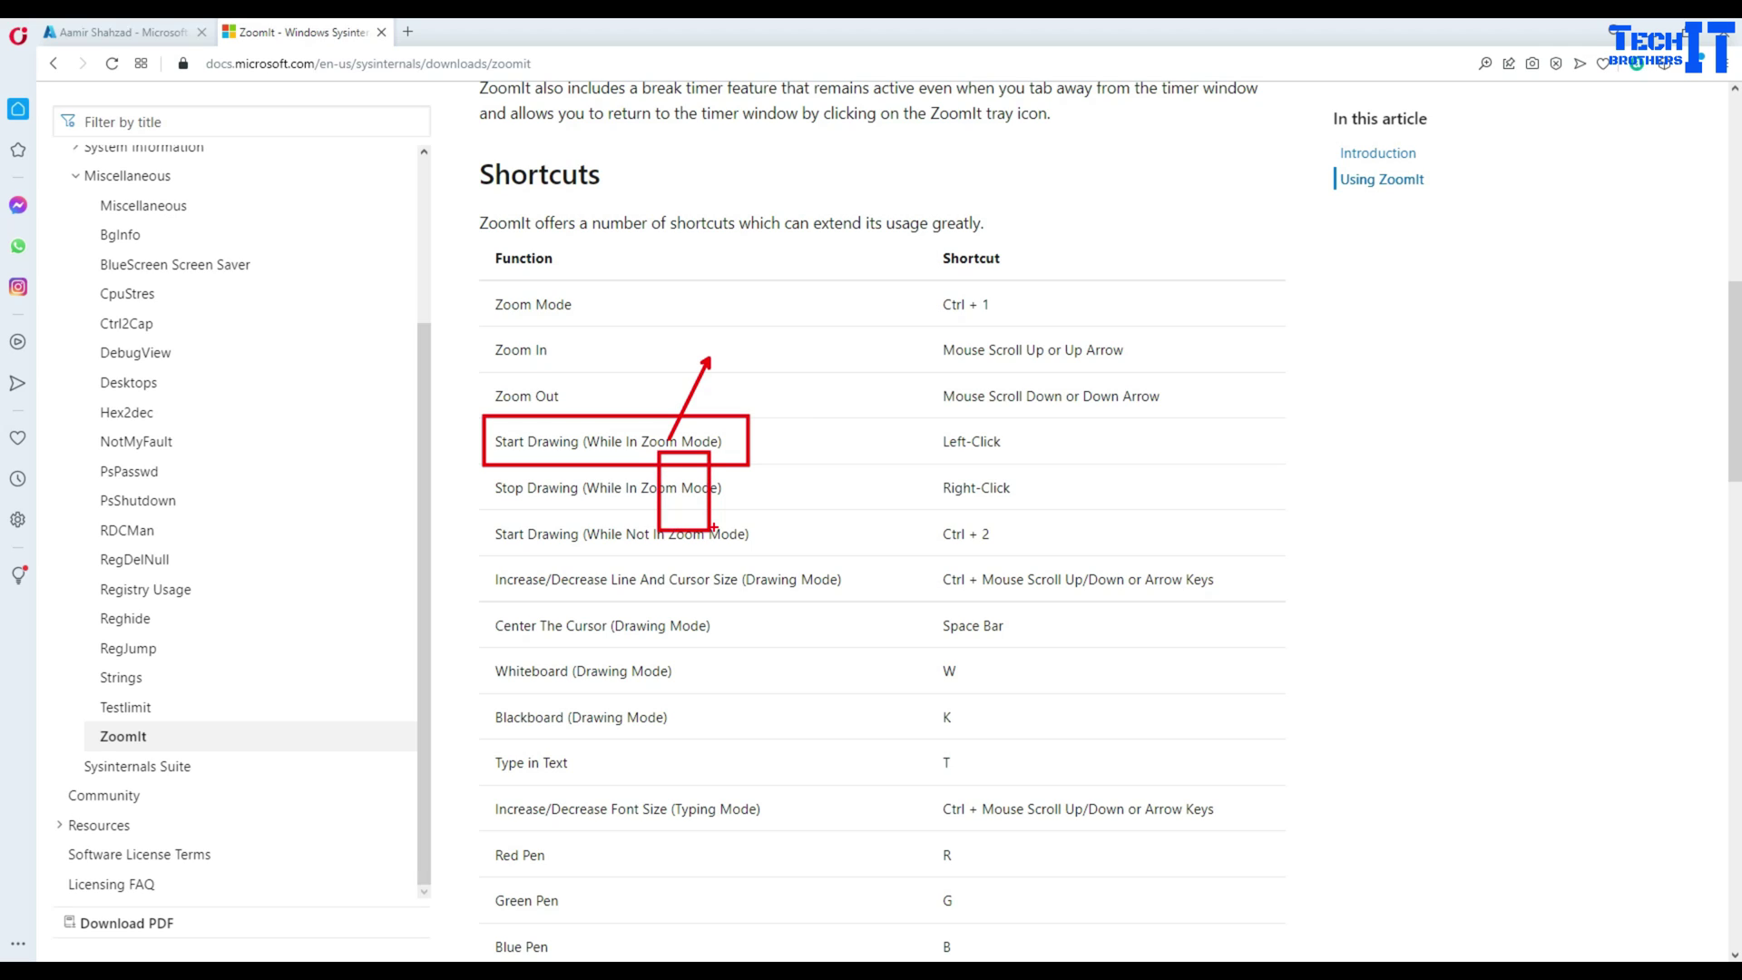
pyautogui.hotkey('ctrl', 'z')
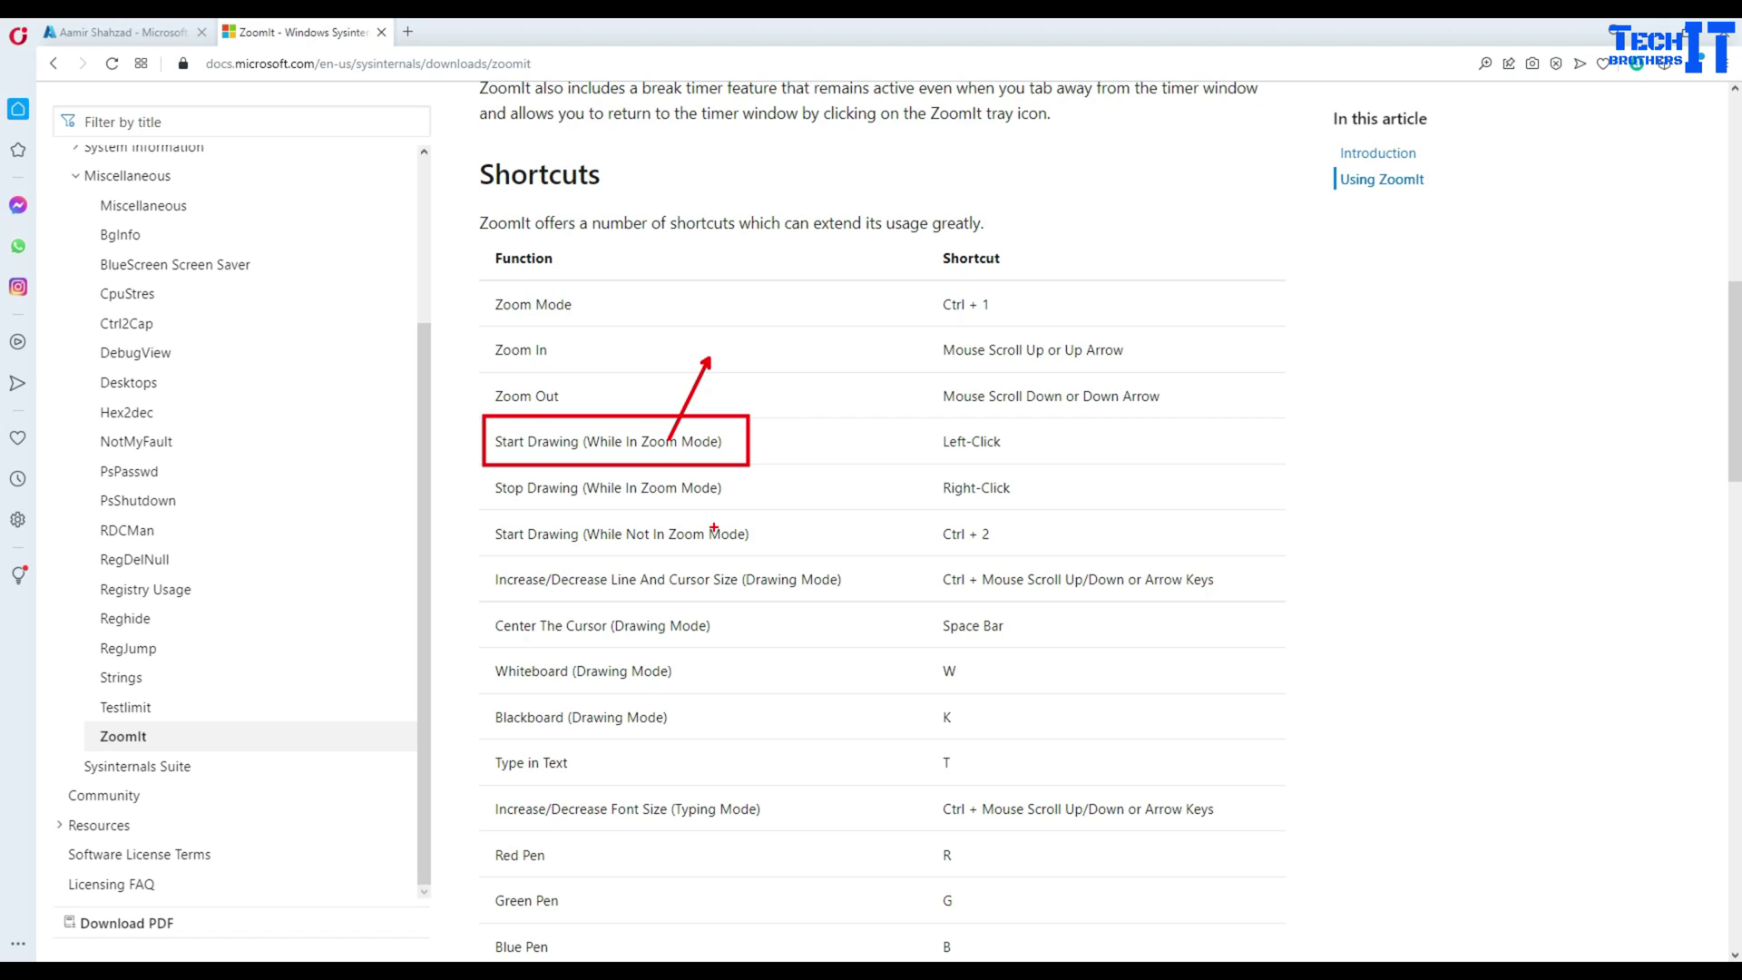
pyautogui.hotkey('ctrl', 'z')
pyautogui.hotkey('ctrl', 'z')
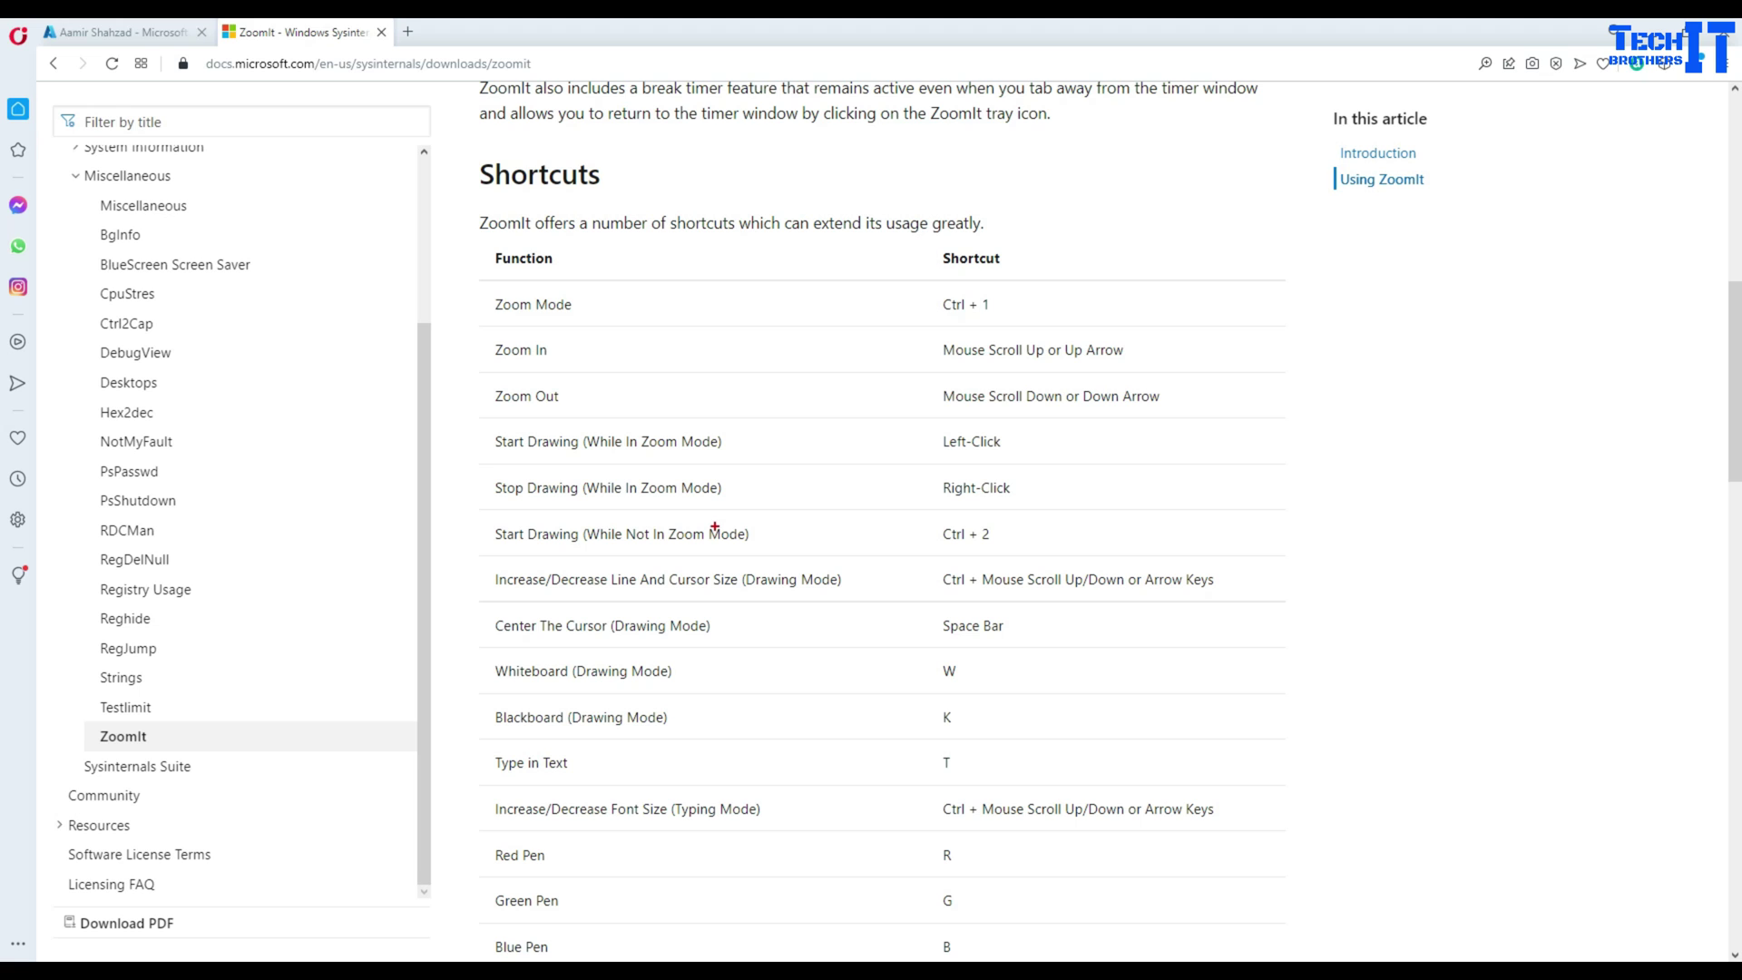
# End ZoomIt drawing, scroll to the table's Live Zoom Mode and Exit rows, and select the address bar URL
pyautogui.rightClick(919, 507)
pyautogui.scroll(-7, 922, 505)
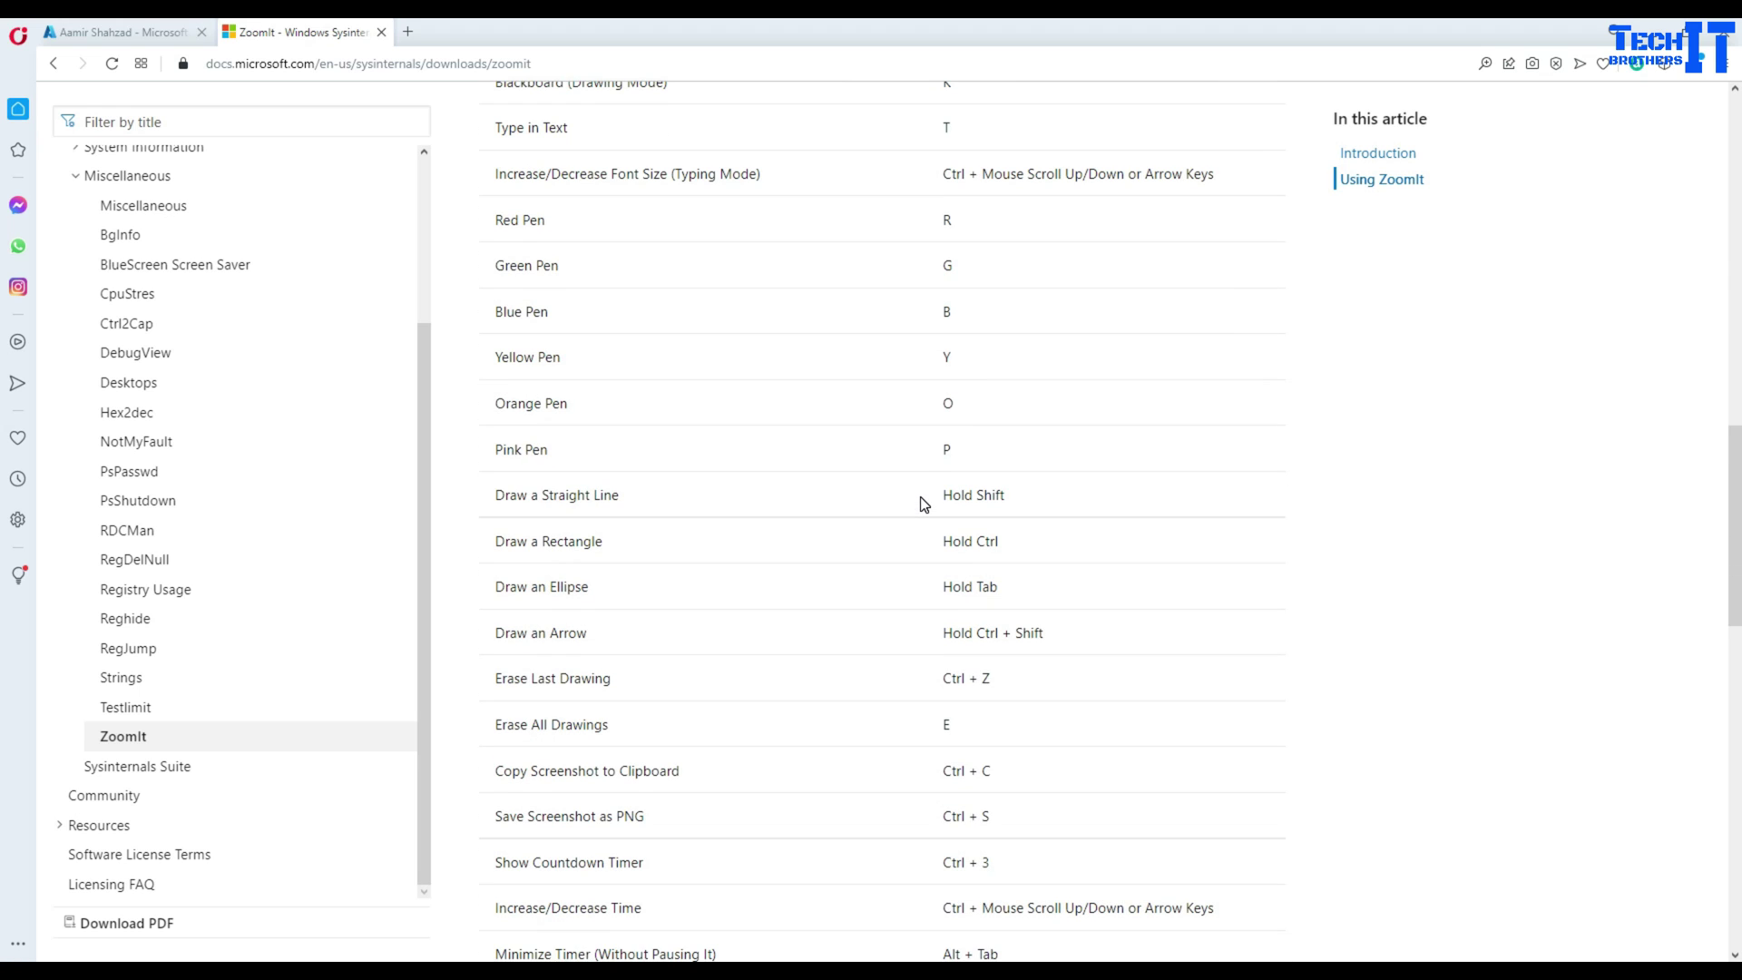
pyautogui.scroll(-3, 923, 505)
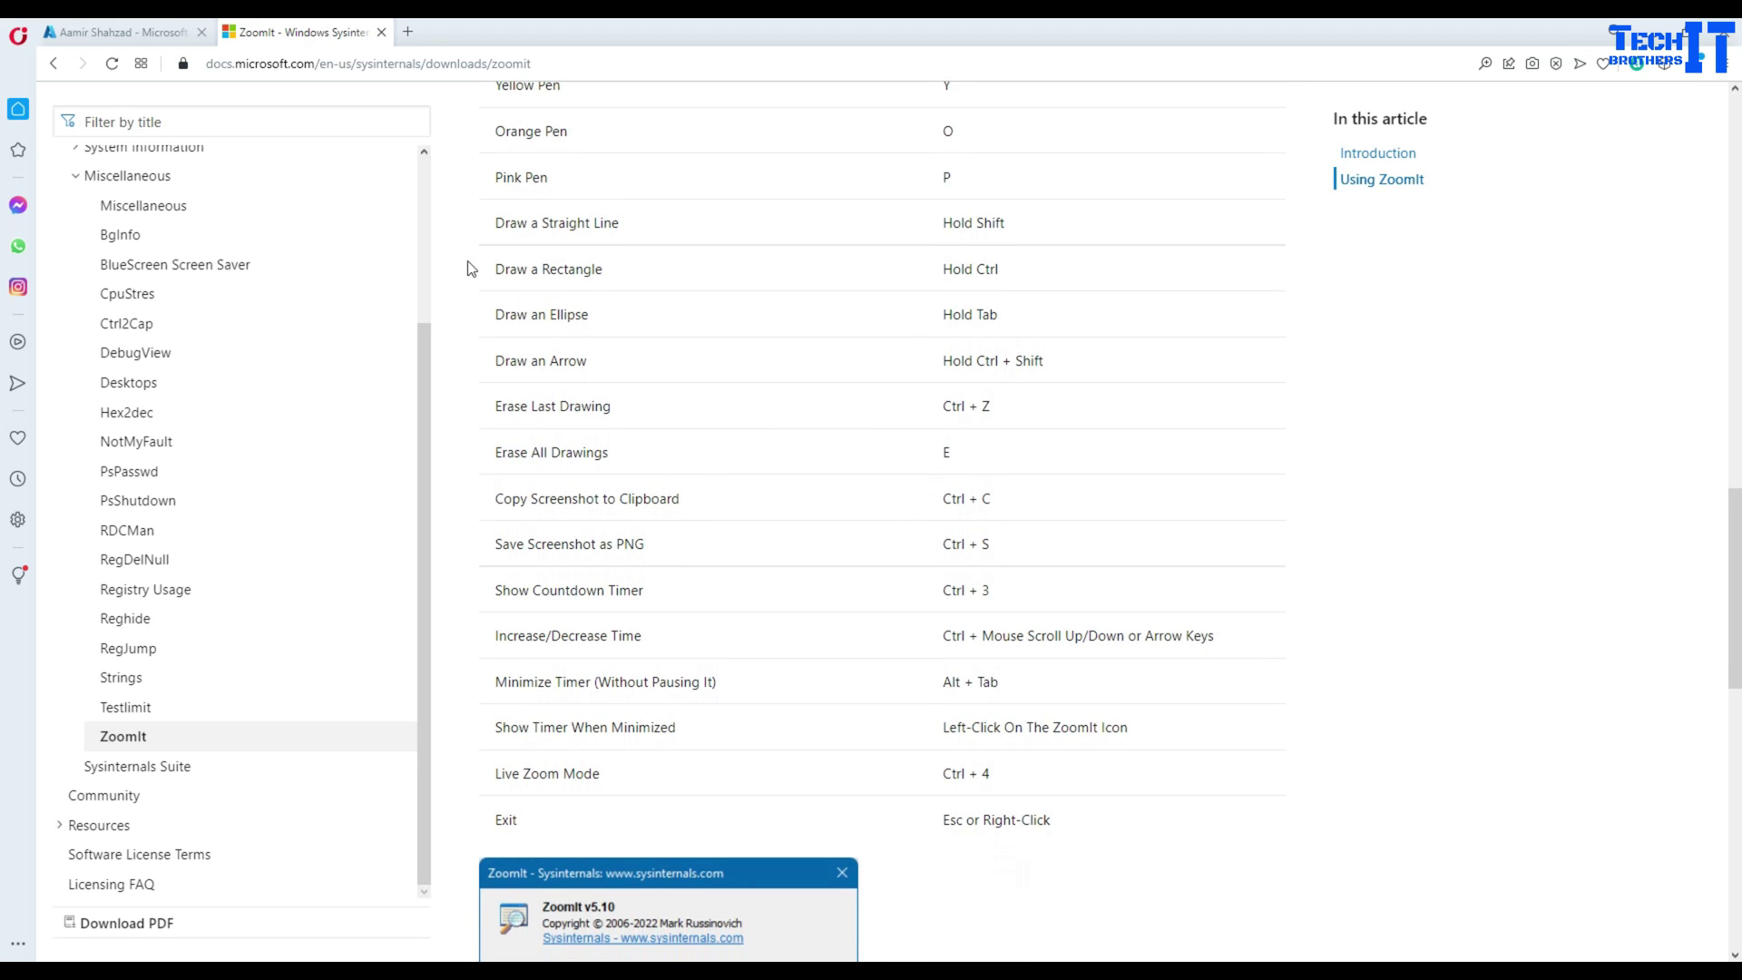
pyautogui.click(628, 57)
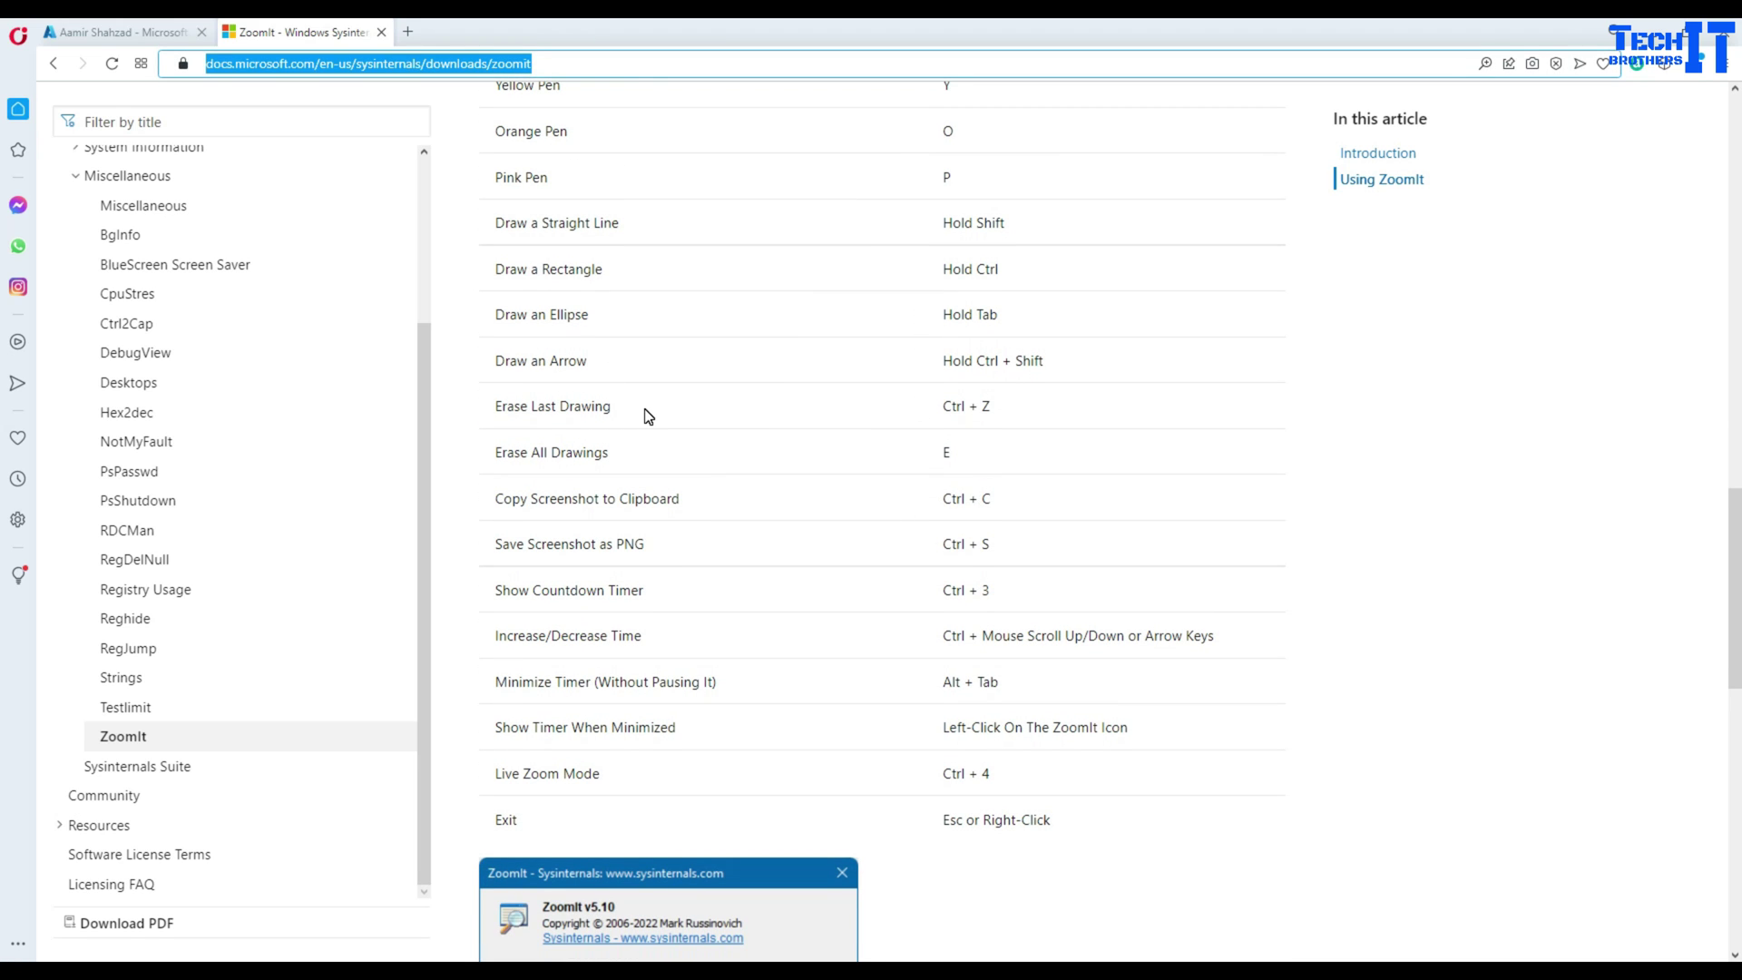